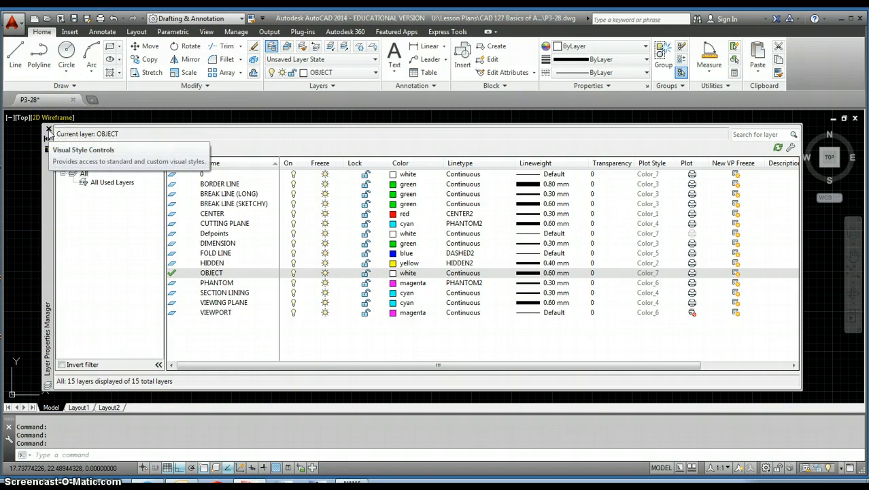
Step: Close the layer properties list and turn off the current OBJECT layer, choosing to turn the current layer off
{"action": "left_click", "coordinate": [48, 130]}
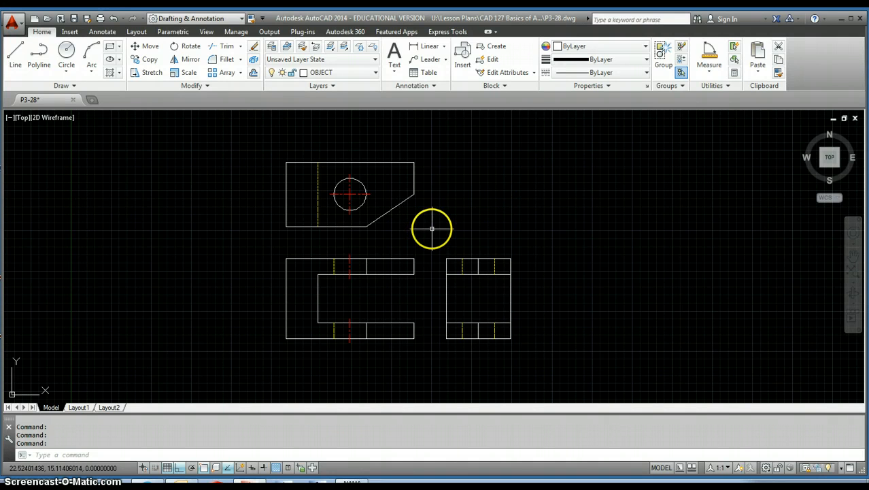
{"action": "left_click", "coordinate": [346, 73]}
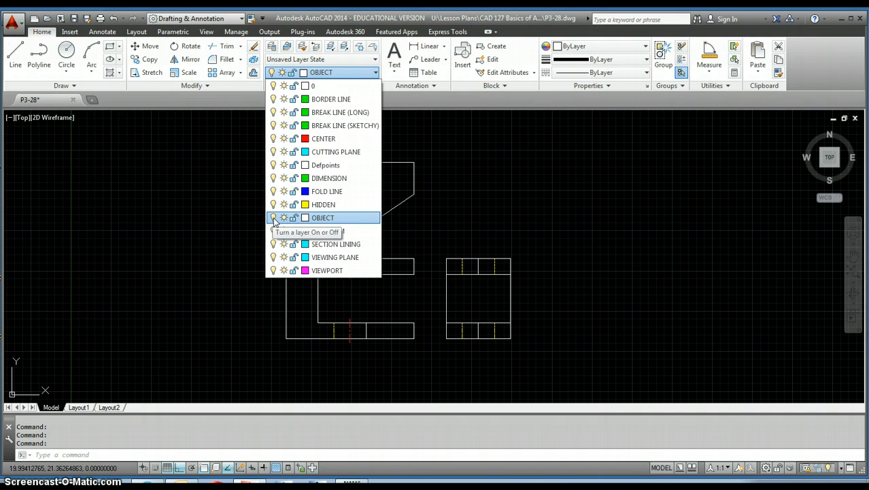
{"action": "left_click", "coordinate": [274, 221]}
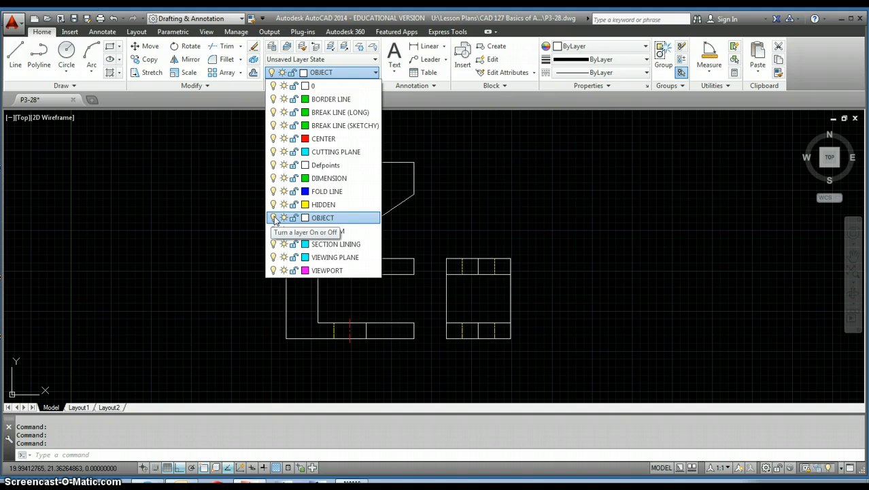
{"action": "left_click", "coordinate": [274, 219]}
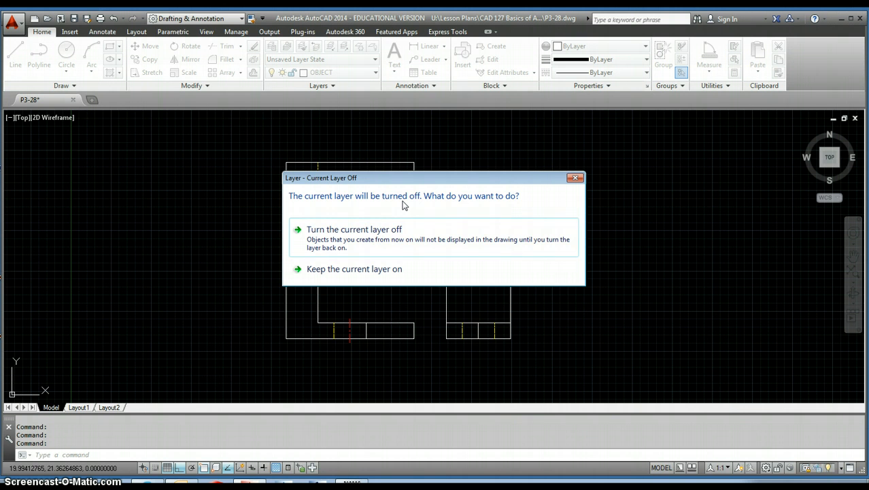
{"action": "left_click", "coordinate": [376, 247]}
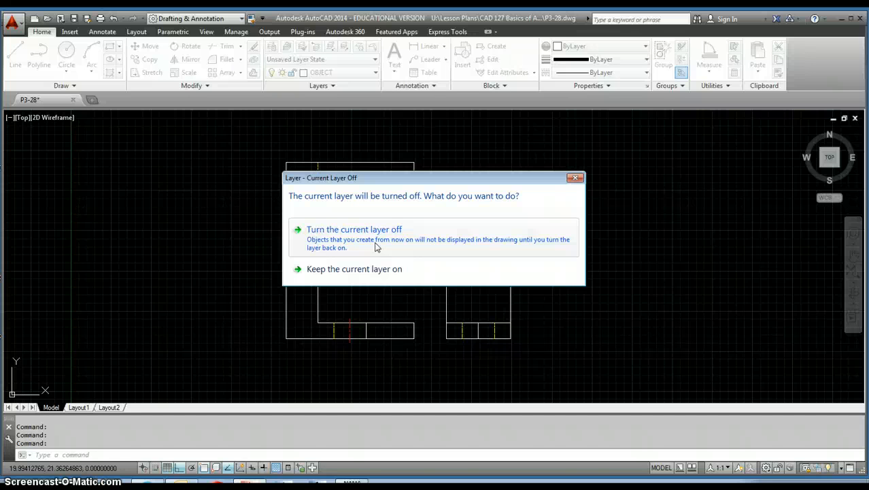
{"action": "left_click", "coordinate": [382, 240]}
{"action": "left_click", "coordinate": [384, 240]}
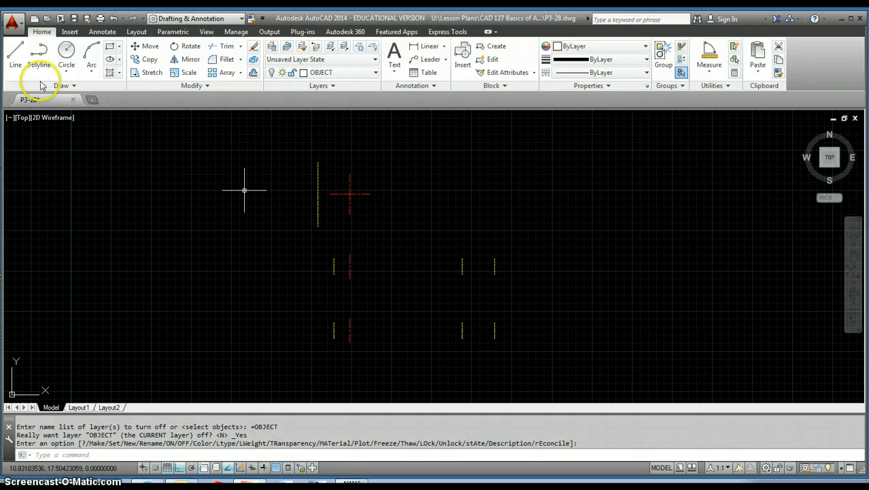
Step: Draw three connected slanted line segments in the empty area beside the top view, with Ortho off
{"action": "left_click", "coordinate": [19, 60]}
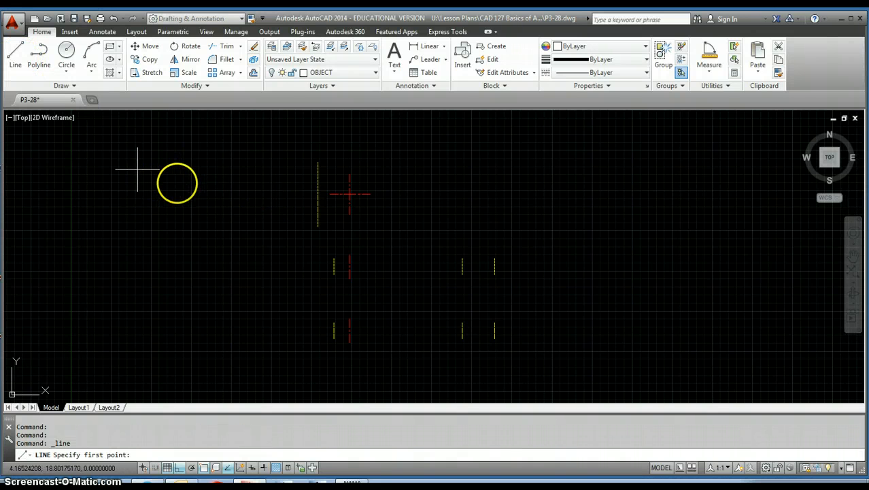
{"action": "left_click", "coordinate": [179, 183]}
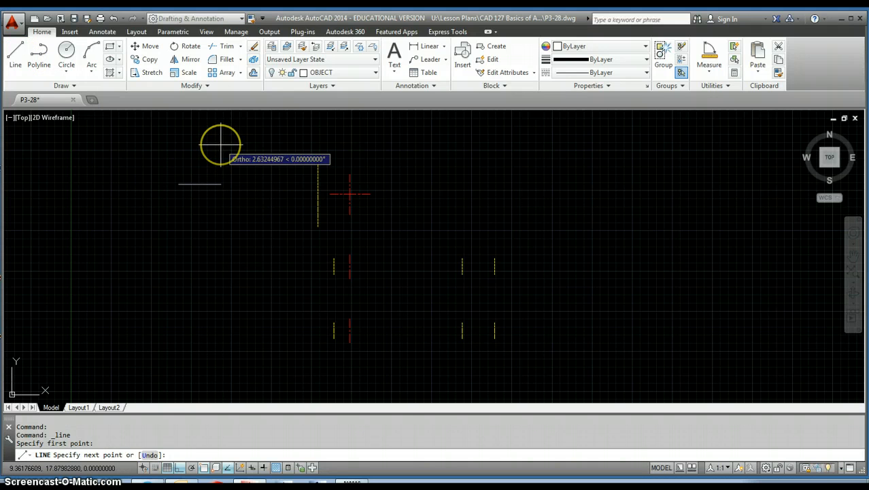
{"action": "key", "text": "F8"}
{"action": "left_click", "coordinate": [252, 140]}
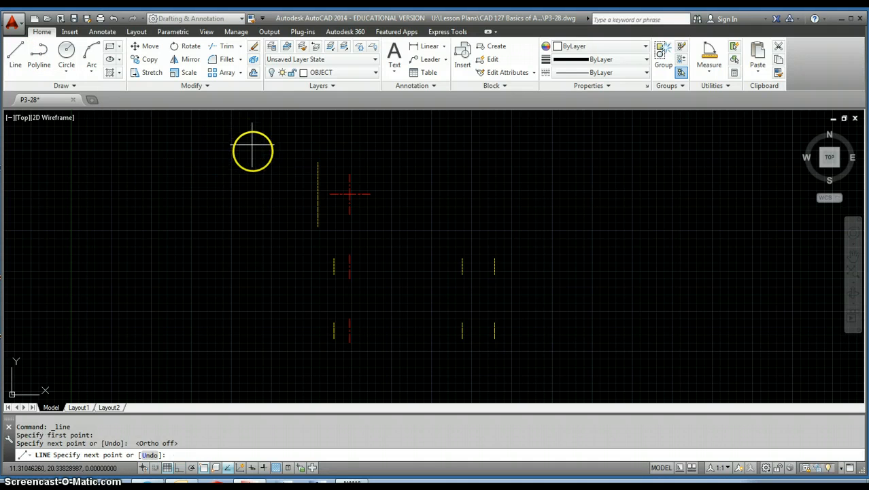
{"action": "left_click", "coordinate": [269, 188]}
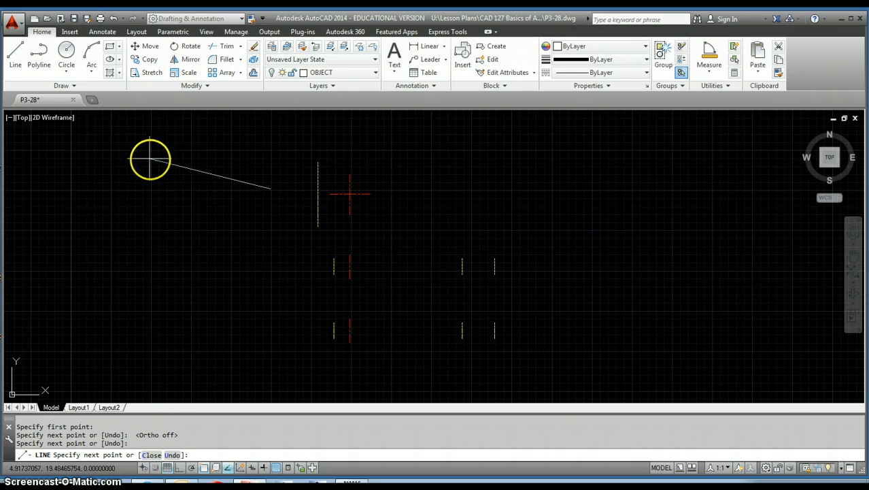
{"action": "left_click", "coordinate": [168, 163]}
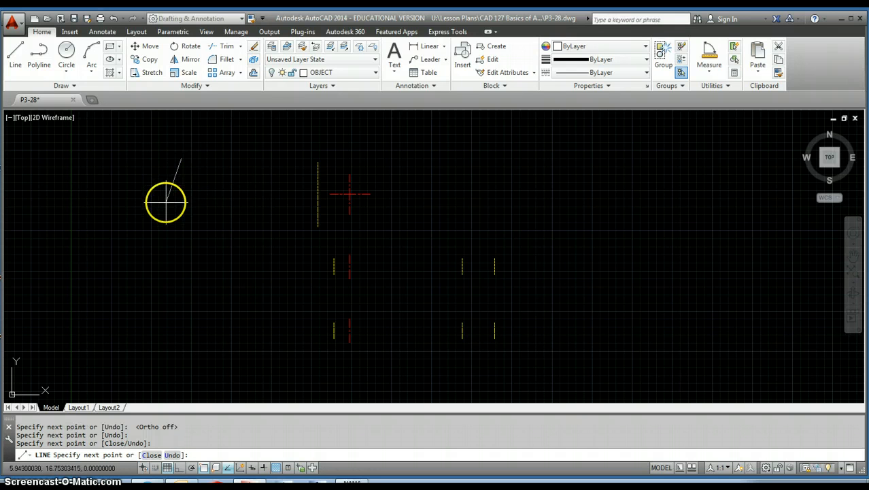
{"action": "key", "text": "Return"}
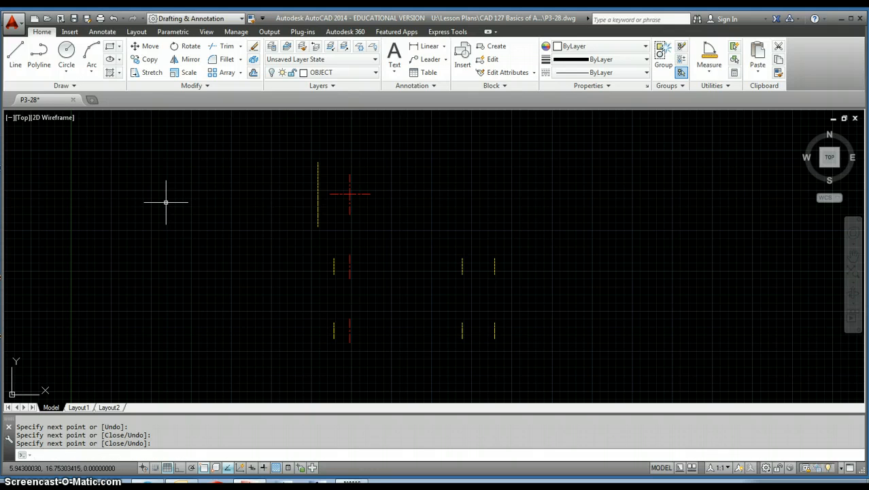
Step: Turn the OBJECT layer back on
{"action": "left_click", "coordinate": [341, 74]}
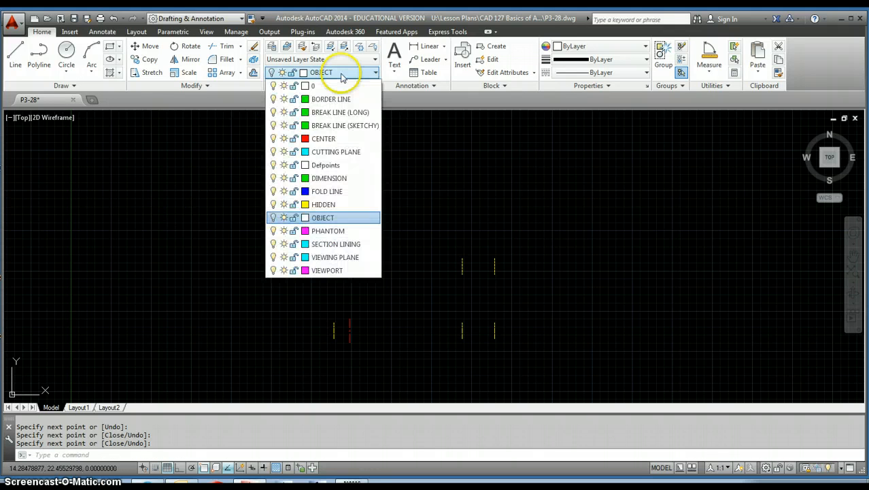
{"action": "left_click", "coordinate": [273, 218]}
{"action": "left_click", "coordinate": [210, 291]}
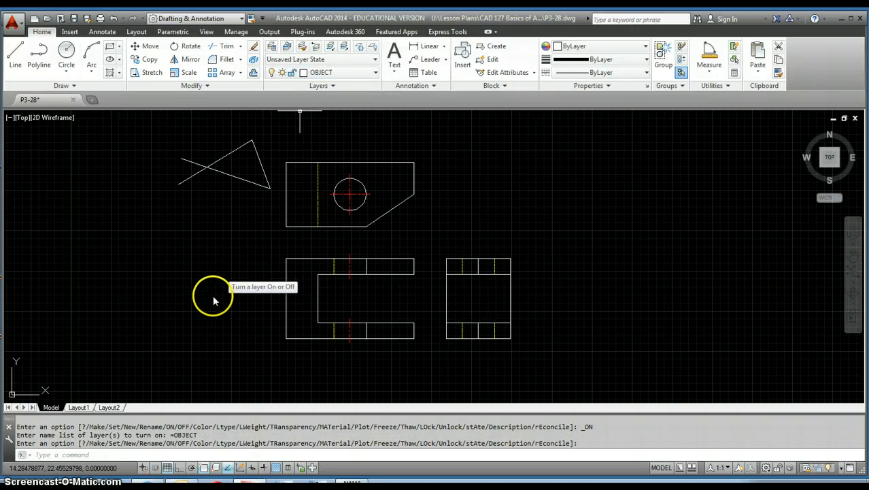
Step: Erase the three slanted test lines beside the top view
{"action": "left_click", "coordinate": [198, 181]}
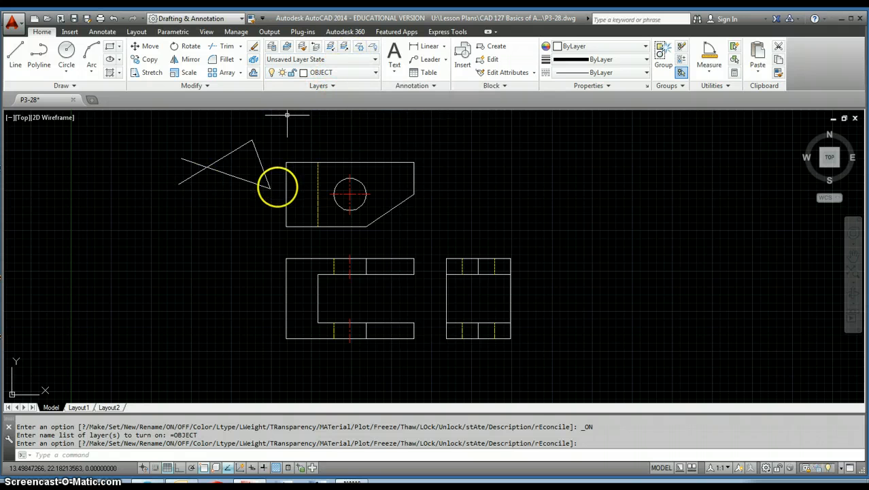
{"action": "left_click", "coordinate": [265, 199]}
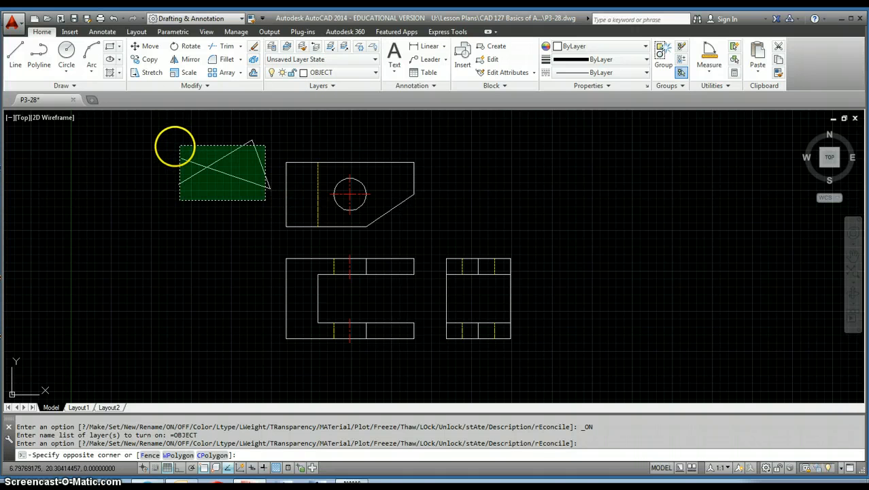
{"action": "left_click", "coordinate": [175, 147]}
{"action": "key", "text": "Delete"}
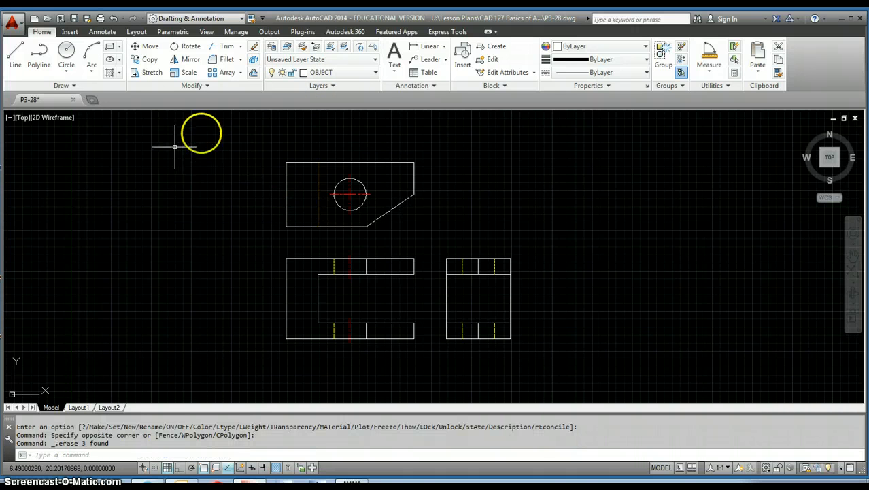
Step: Try to freeze the current OBJECT layer
{"action": "left_click", "coordinate": [340, 73]}
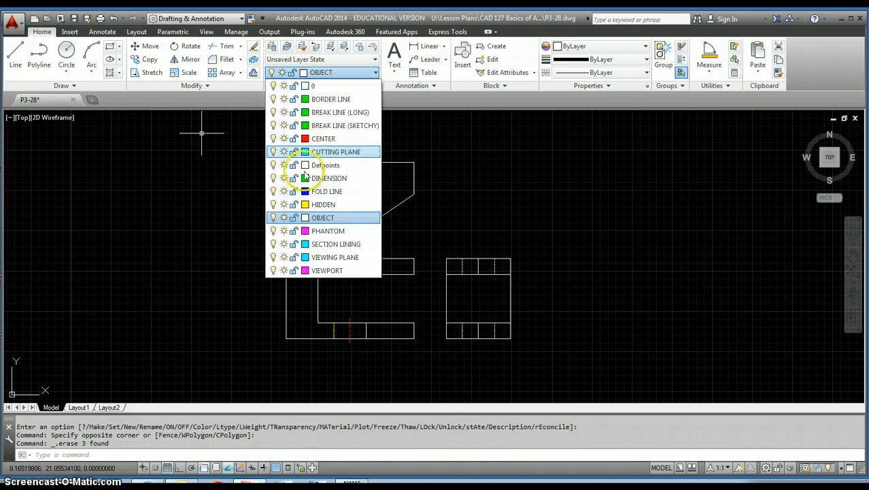
{"action": "left_click", "coordinate": [272, 221]}
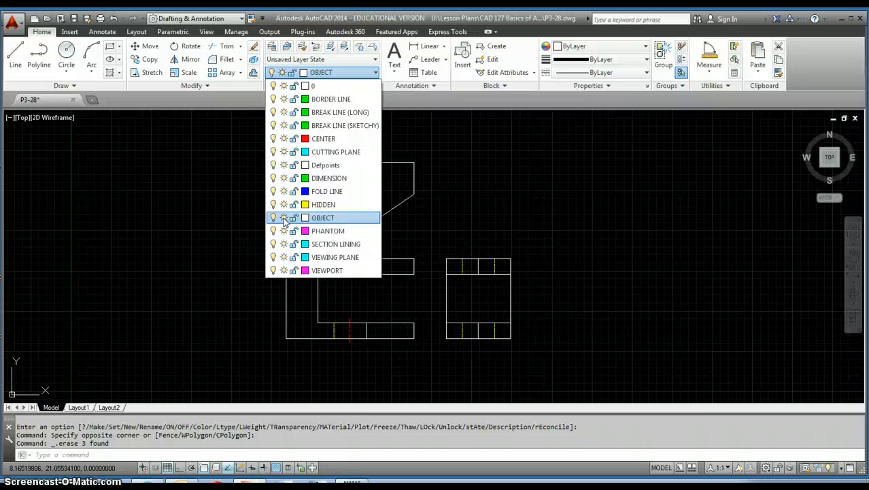
{"action": "left_click", "coordinate": [283, 217]}
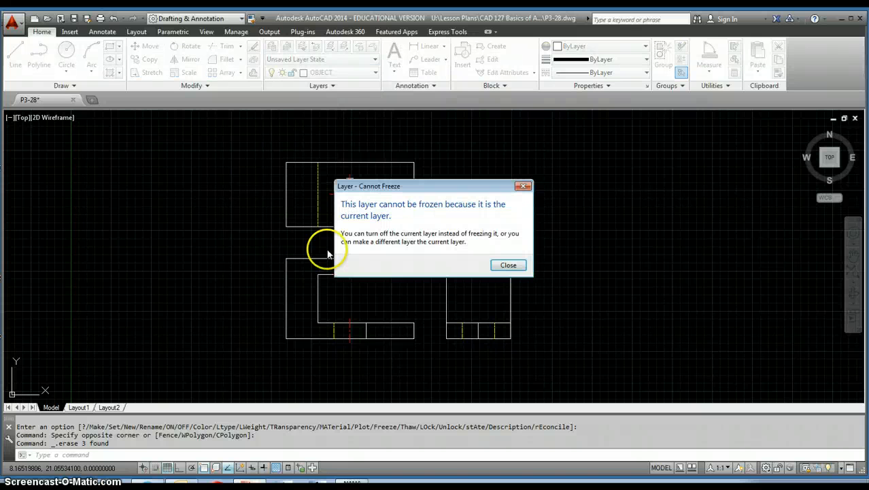
{"action": "left_click", "coordinate": [510, 266]}
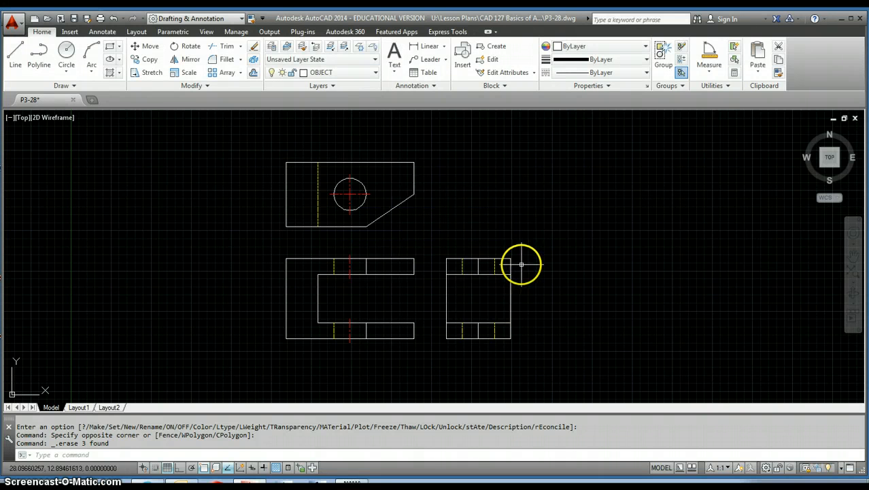
Step: Freeze the HIDDEN layer in all viewports
{"action": "left_click", "coordinate": [340, 72]}
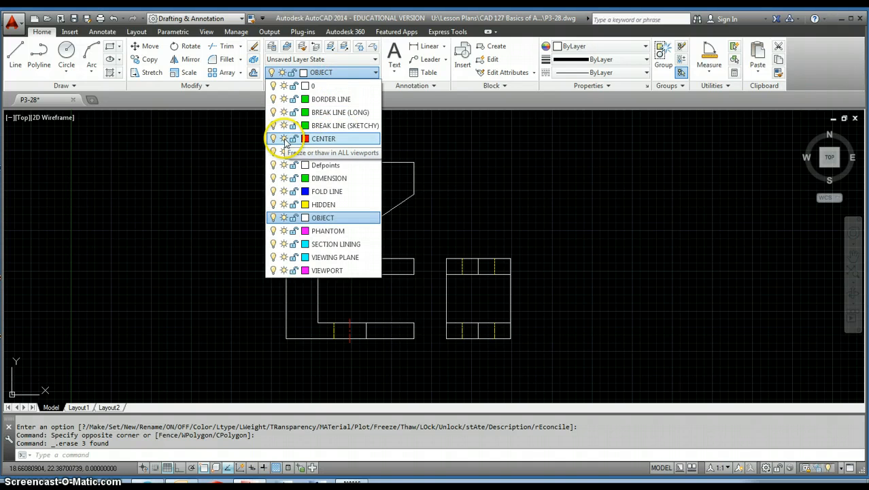
{"action": "left_click", "coordinate": [284, 205]}
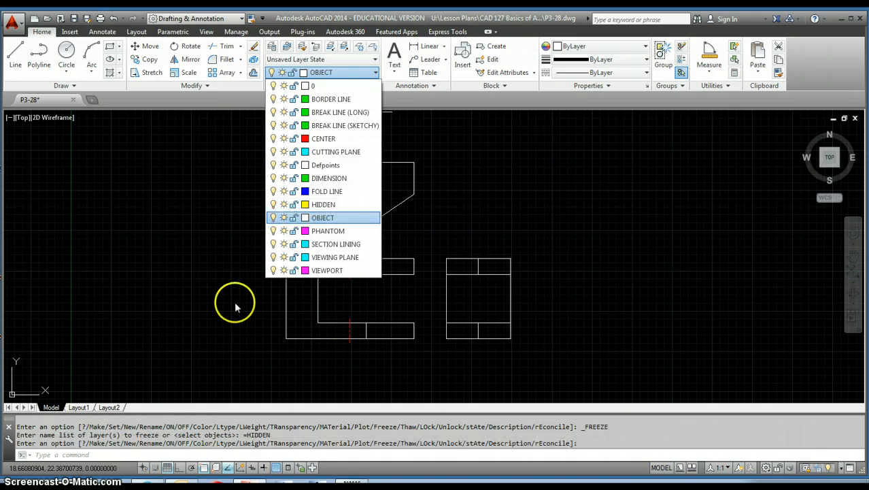
{"action": "left_click", "coordinate": [206, 250]}
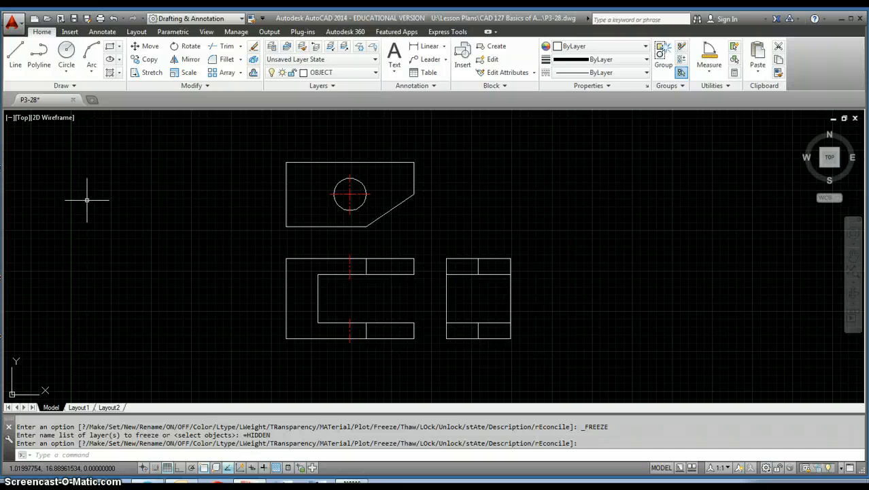
Step: Move all visible geometry of the three views 24 units horizontally to the right, with Ortho on
{"action": "scroll", "coordinate": [242, 219], "scroll_direction": "down", "scroll_amount": 2}
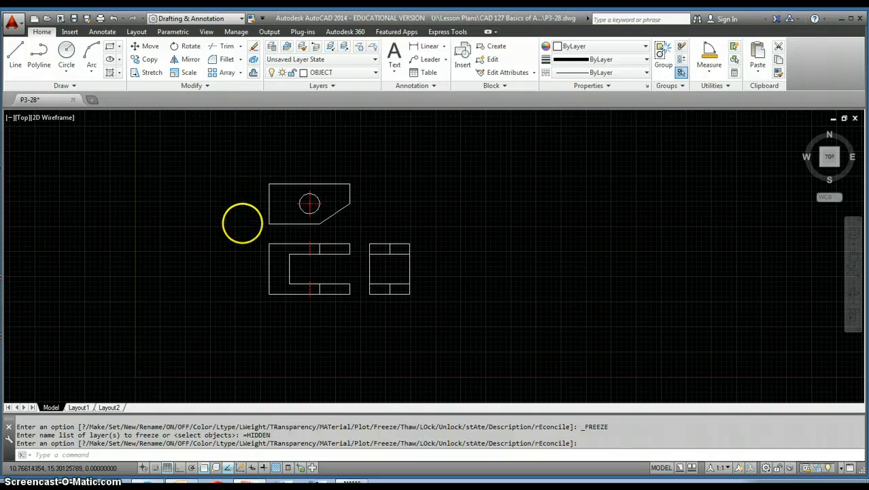
{"action": "scroll", "coordinate": [242, 222], "scroll_direction": "up", "scroll_amount": 2}
{"action": "scroll", "coordinate": [243, 227], "scroll_direction": "down", "scroll_amount": 2}
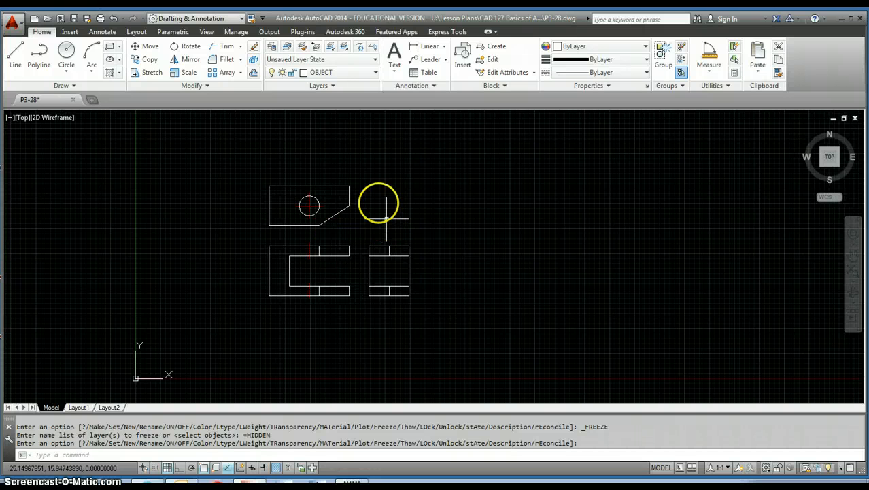
{"action": "type", "text": "m"}
{"action": "key", "text": "Return"}
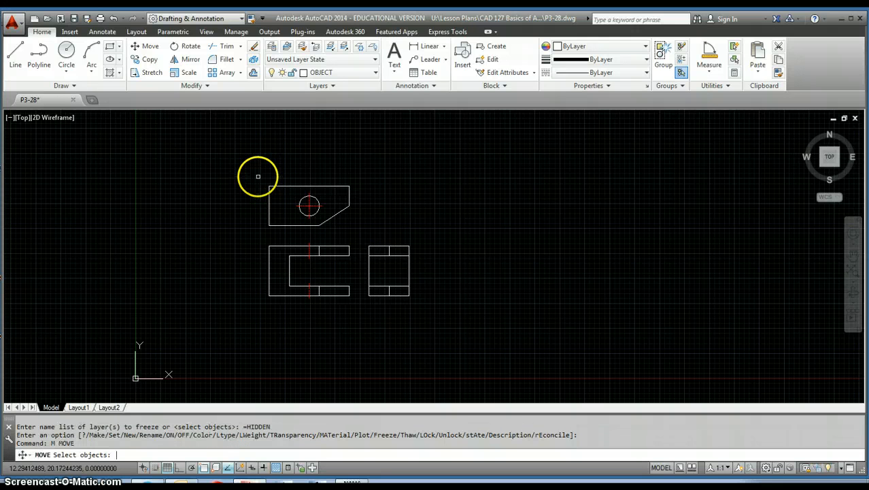
{"action": "left_click", "coordinate": [227, 156]}
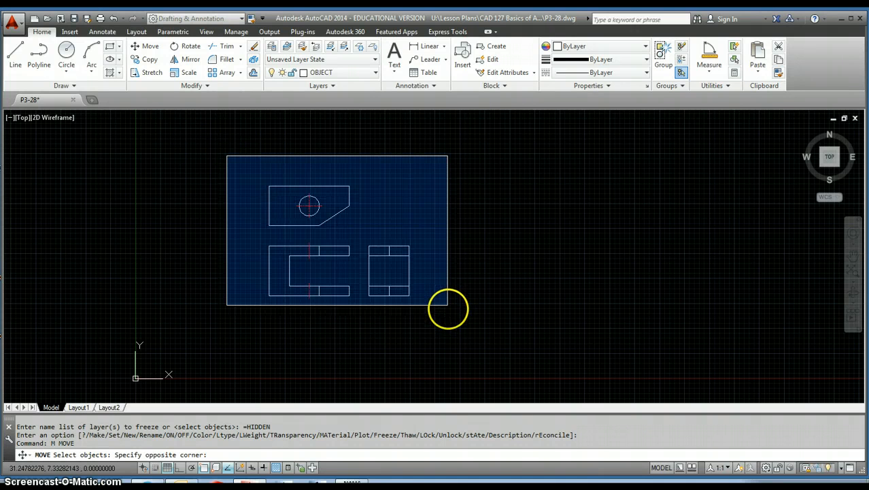
{"action": "left_click", "coordinate": [433, 347]}
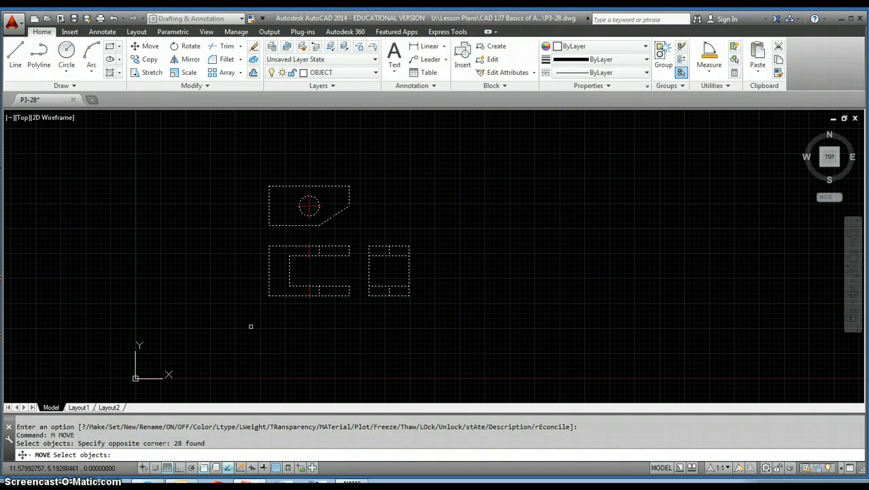
{"action": "key", "text": "Return"}
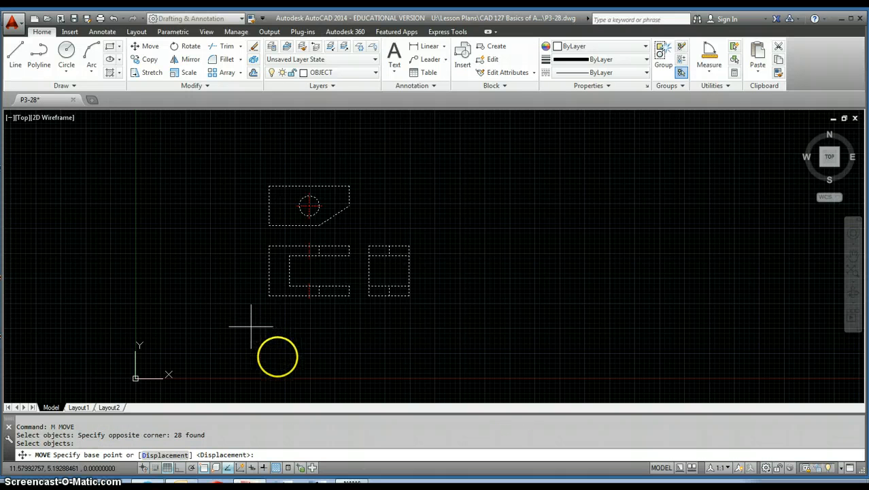
{"action": "left_click", "coordinate": [277, 371]}
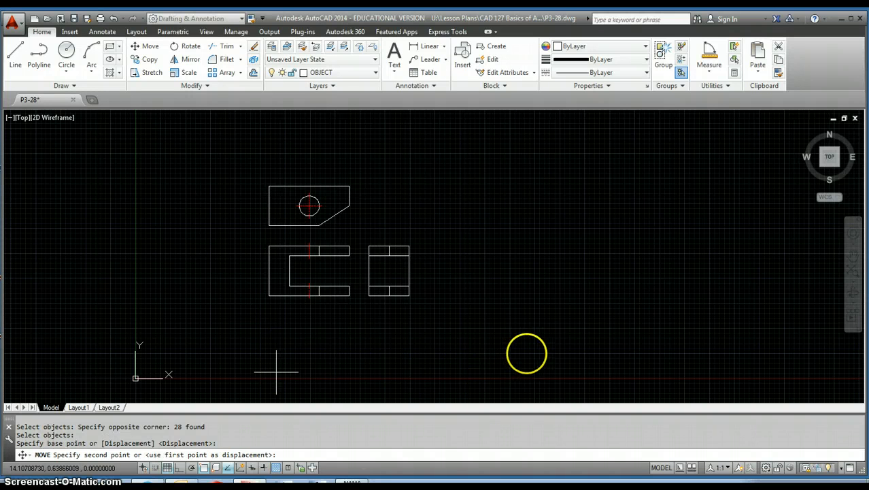
{"action": "key", "text": "F8"}
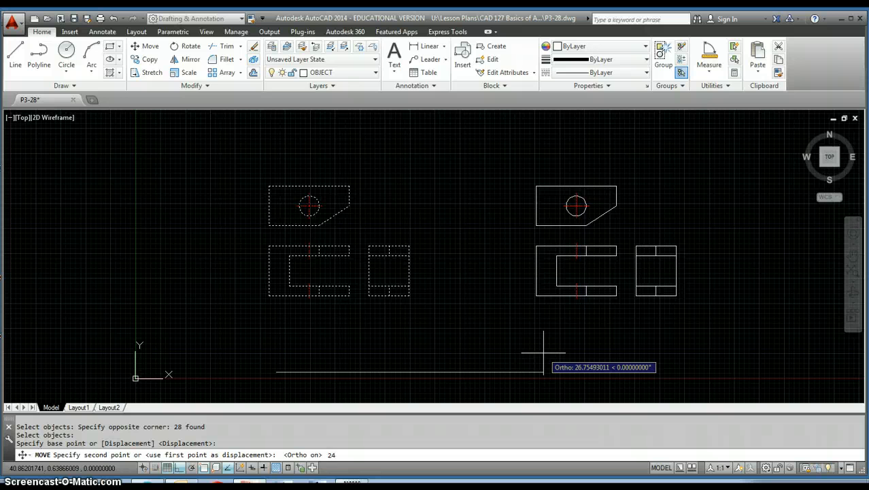
{"action": "key", "text": "Return"}
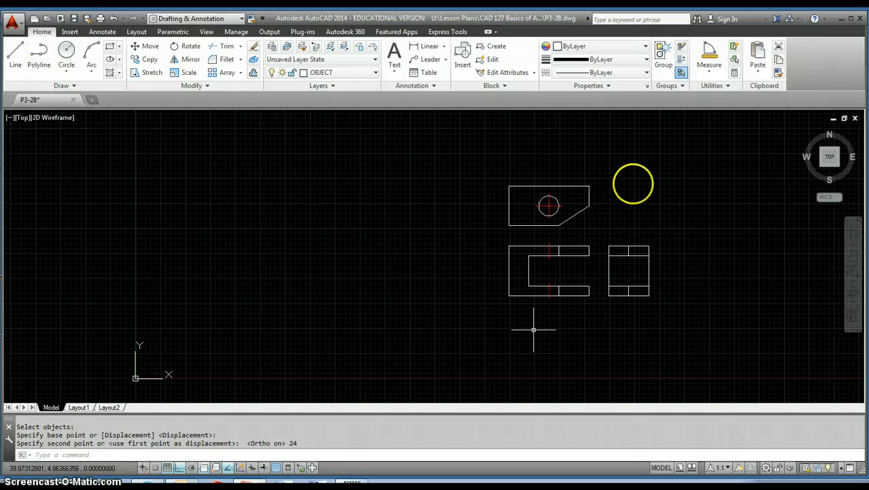
Step: Thaw the HIDDEN layer in all viewports
{"action": "left_click", "coordinate": [332, 74]}
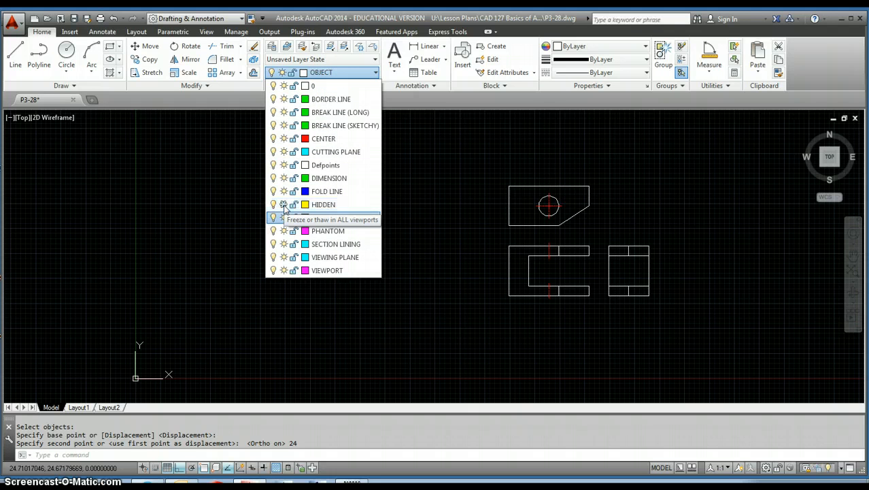
{"action": "left_click", "coordinate": [283, 206]}
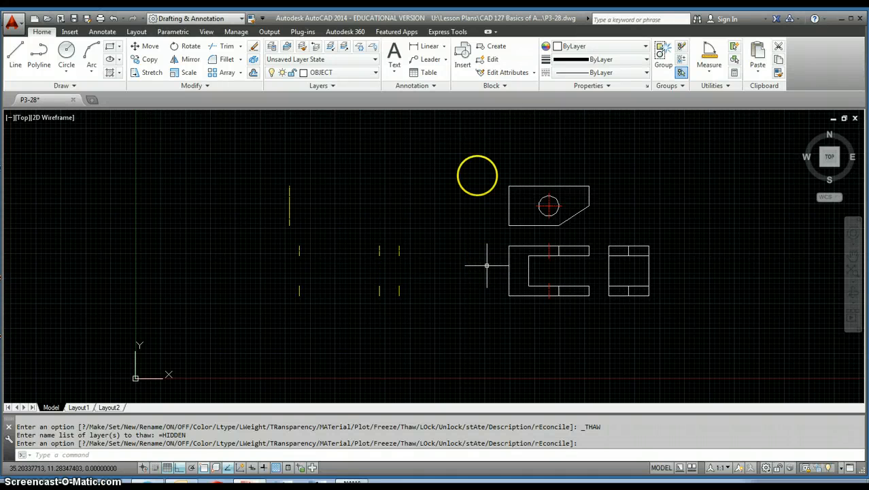
Step: Move the object and centre lines of the three views 24 units horizontally to the left, back onto the hidden lines
{"action": "left_click", "coordinate": [638, 293]}
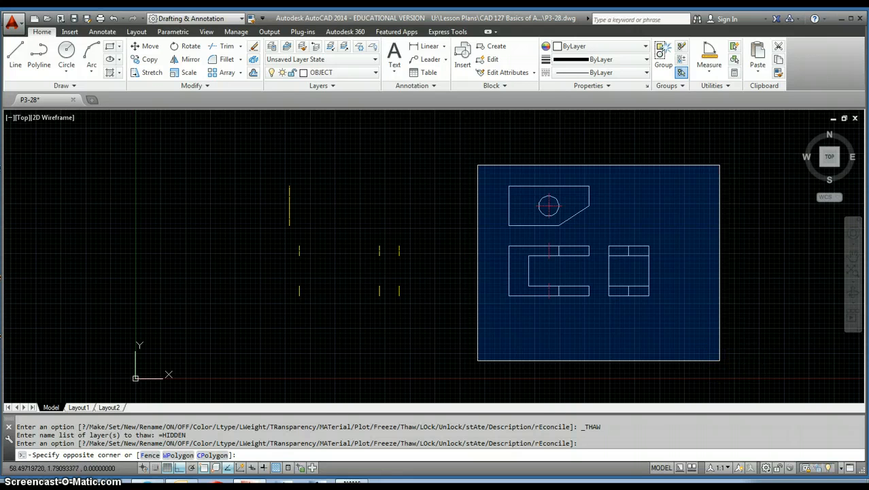
{"action": "left_click", "coordinate": [719, 360]}
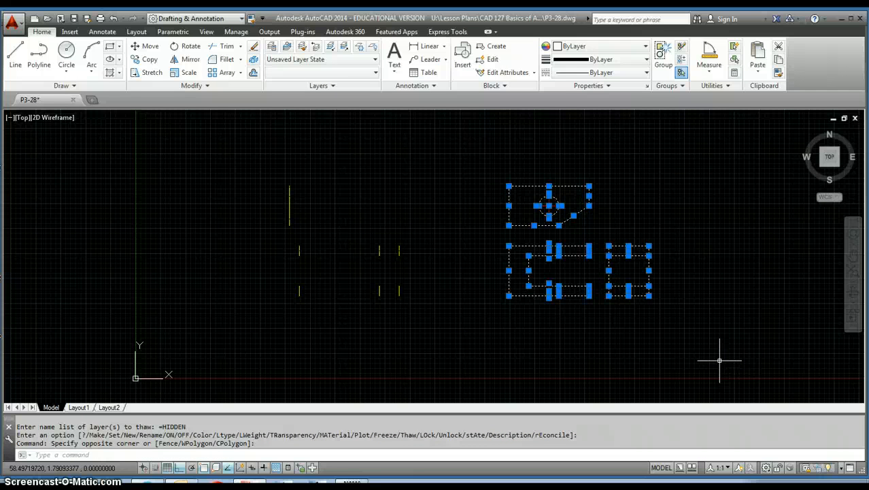
{"action": "type", "text": "m"}
{"action": "key", "text": "Return"}
{"action": "left_click", "coordinate": [604, 346]}
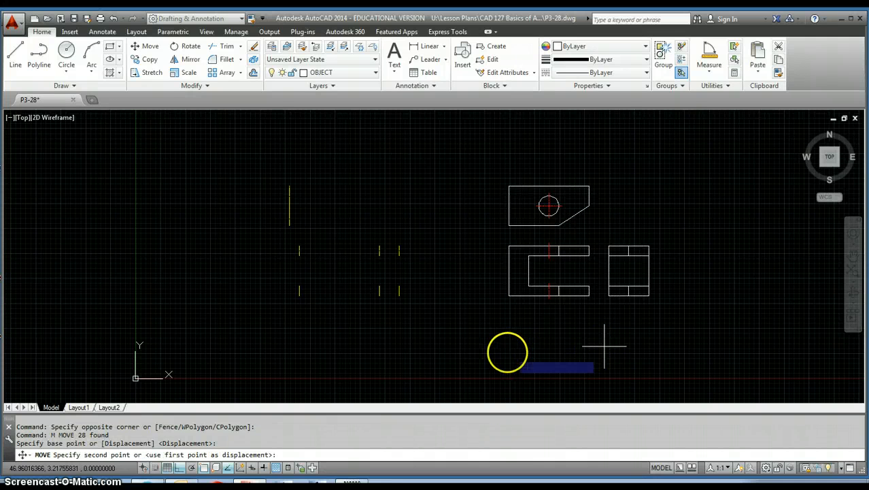
{"action": "type", "text": "24"}
{"action": "key", "text": "Return"}
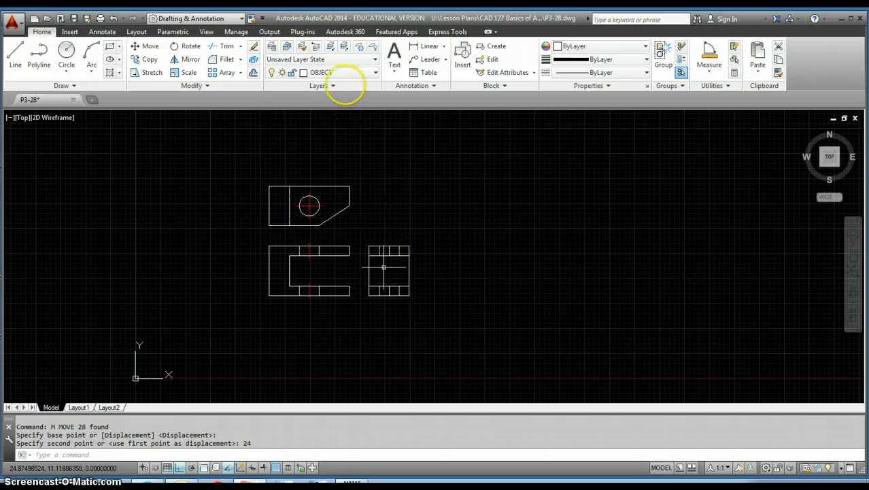
Step: Lock the CENTER layer
{"action": "left_click", "coordinate": [346, 73]}
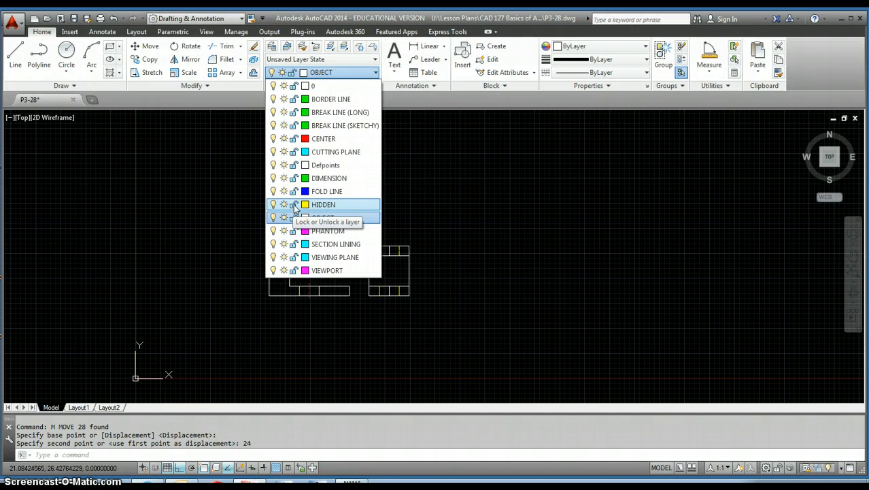
{"action": "left_click", "coordinate": [294, 140]}
{"action": "left_click", "coordinate": [206, 210]}
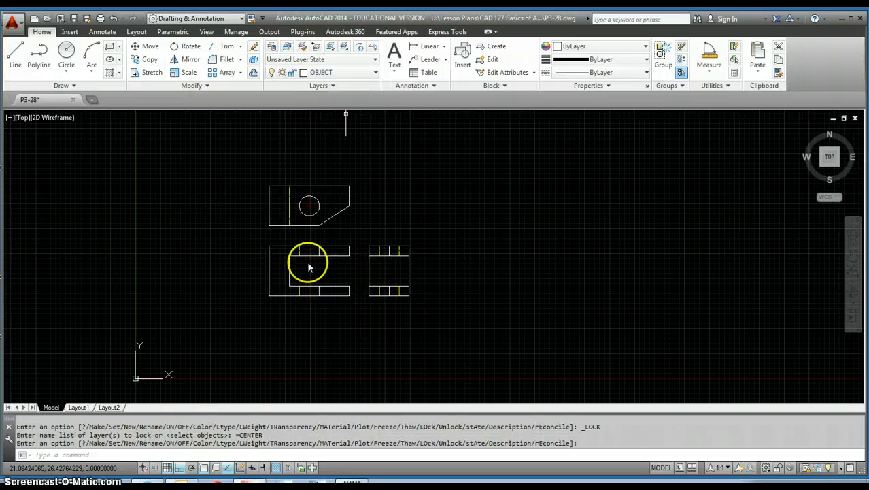
Step: Try to erase the centre lines of the hole in the top and front views while their layer is locked
{"action": "scroll", "coordinate": [321, 238], "scroll_direction": "up", "scroll_amount": 5}
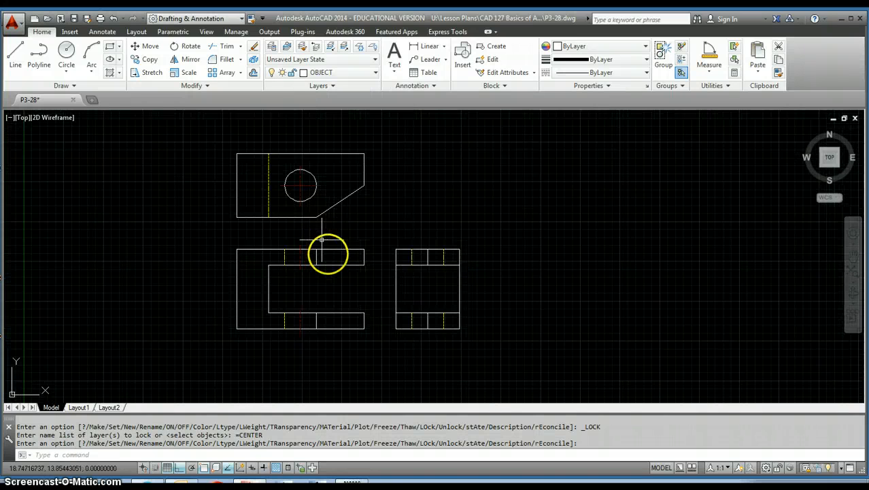
{"action": "middle_click_drag", "start_coordinate": [391, 264], "coordinate": [400, 248]}
{"action": "scroll", "coordinate": [404, 230], "scroll_direction": "down", "scroll_amount": 3}
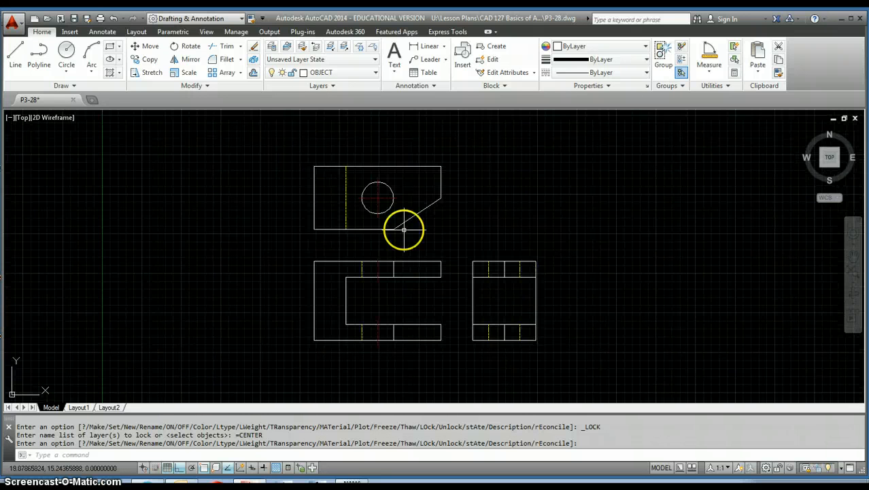
{"action": "left_click", "coordinate": [374, 197]}
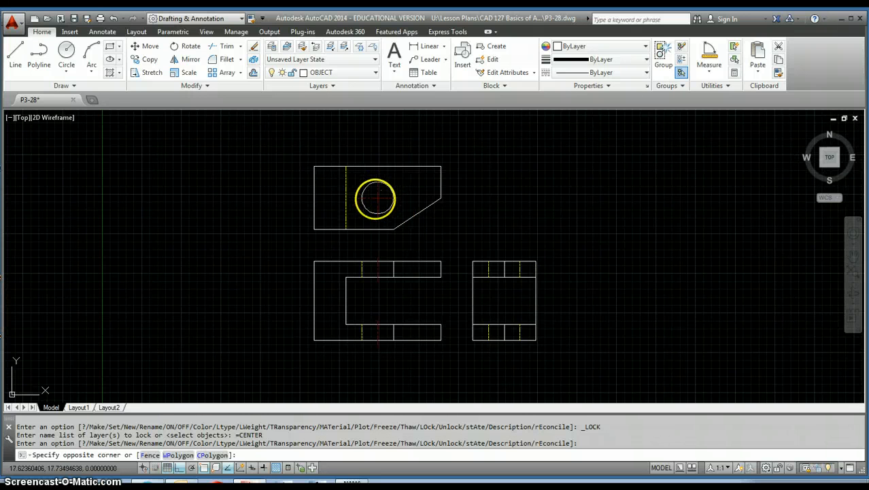
{"action": "left_click", "coordinate": [376, 202]}
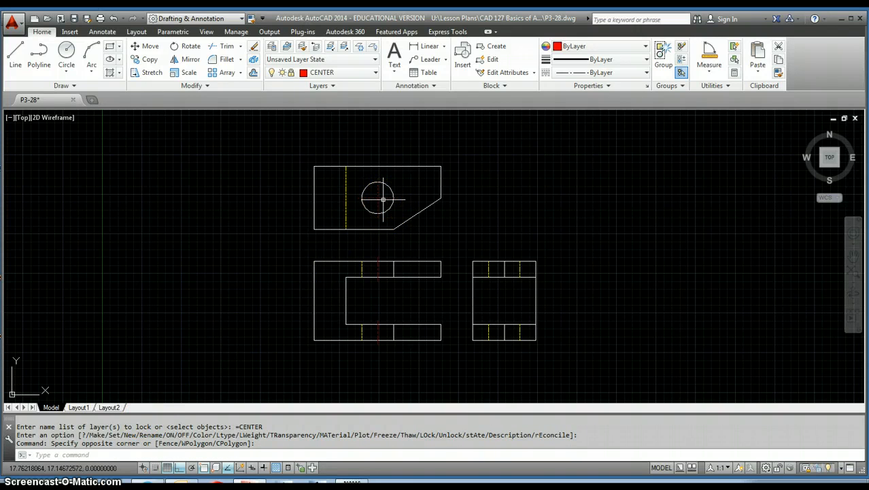
{"action": "key", "text": "Delete"}
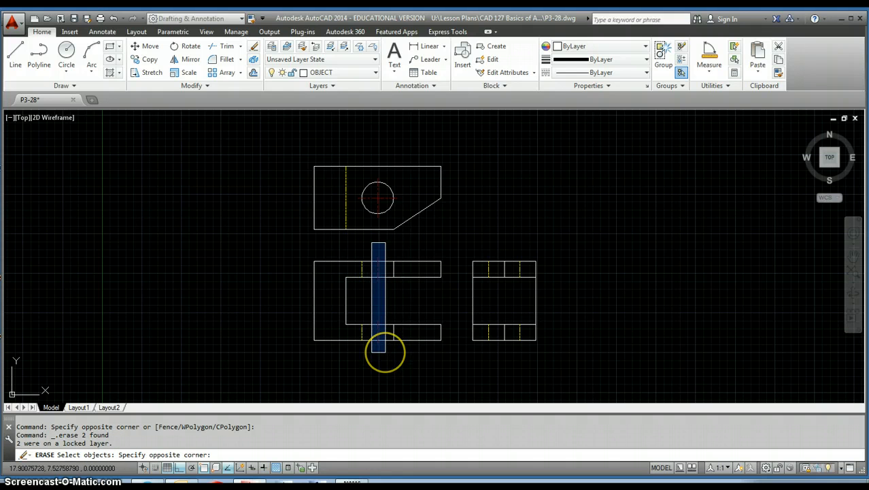
{"action": "left_click", "coordinate": [386, 353]}
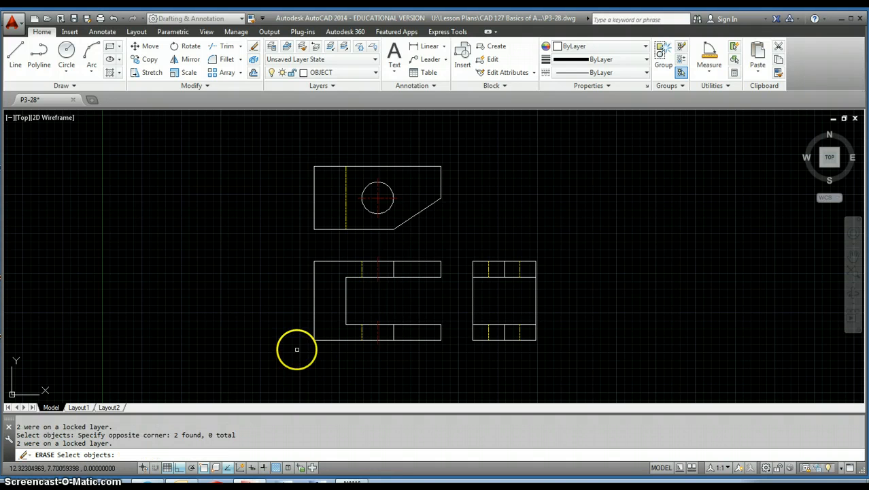
{"action": "key", "text": "Return"}
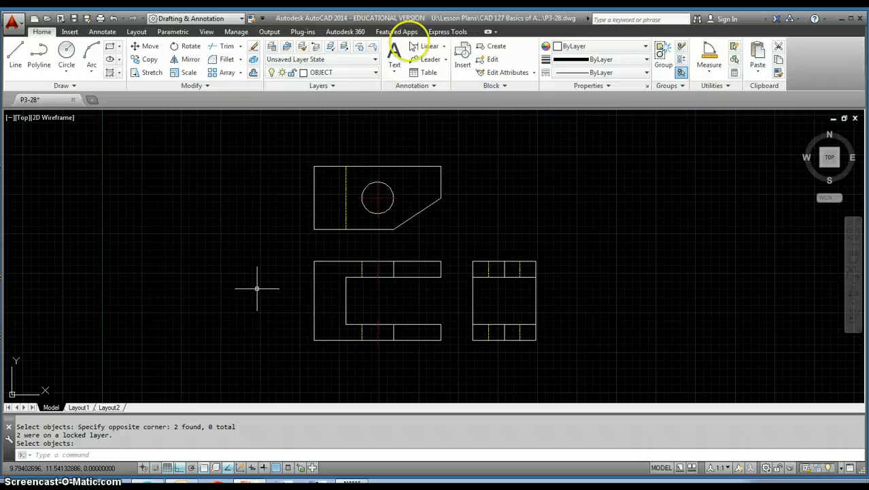
Step: Unlock the CENTER layer
{"action": "left_click", "coordinate": [340, 73]}
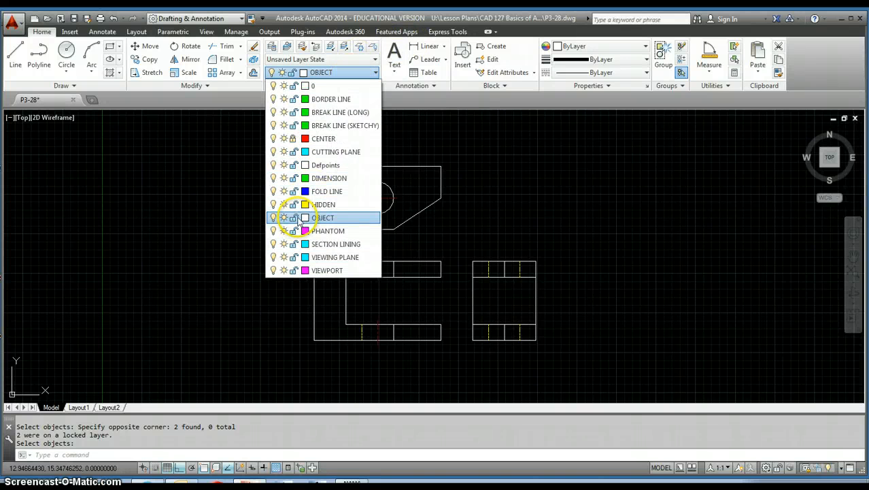
{"action": "left_click", "coordinate": [294, 139]}
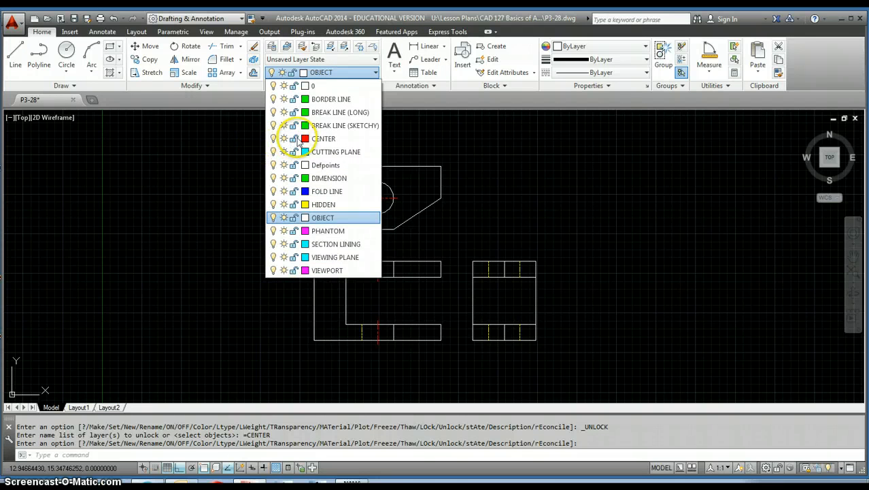
{"action": "left_click", "coordinate": [204, 276]}
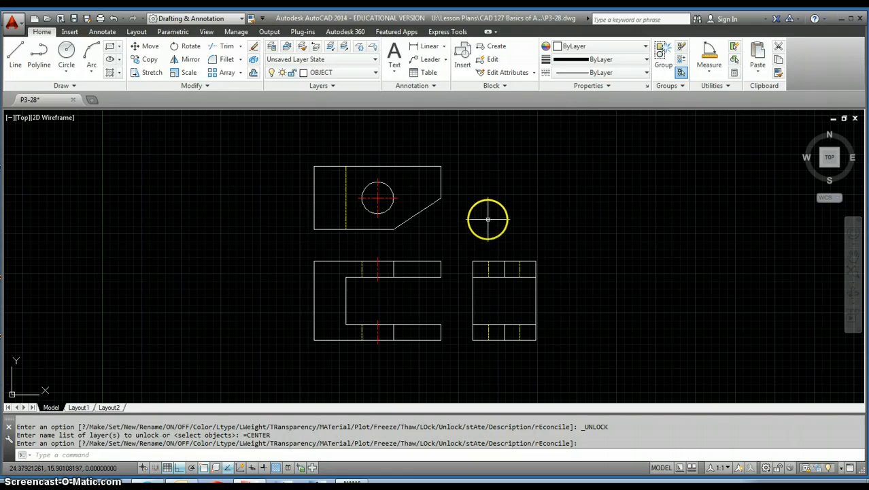
Step: Create a new layer named CONSTRUCTION with index color 32
{"action": "scroll", "coordinate": [489, 220], "scroll_direction": "up", "scroll_amount": 2}
{"action": "scroll", "coordinate": [489, 220], "scroll_direction": "down", "scroll_amount": 2}
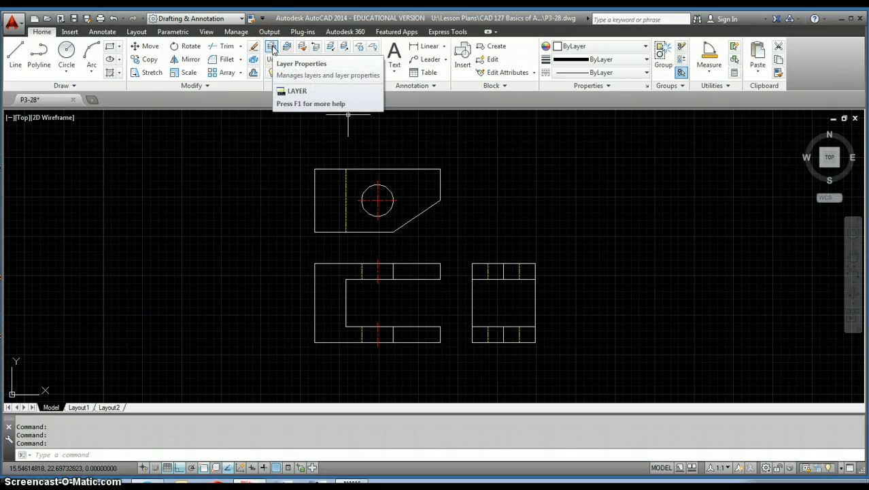
{"action": "left_click", "coordinate": [271, 47]}
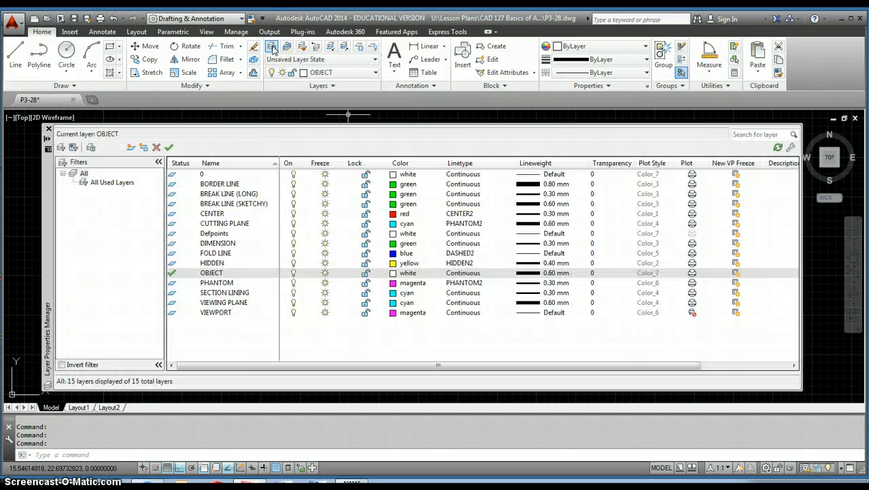
{"action": "left_click", "coordinate": [131, 148]}
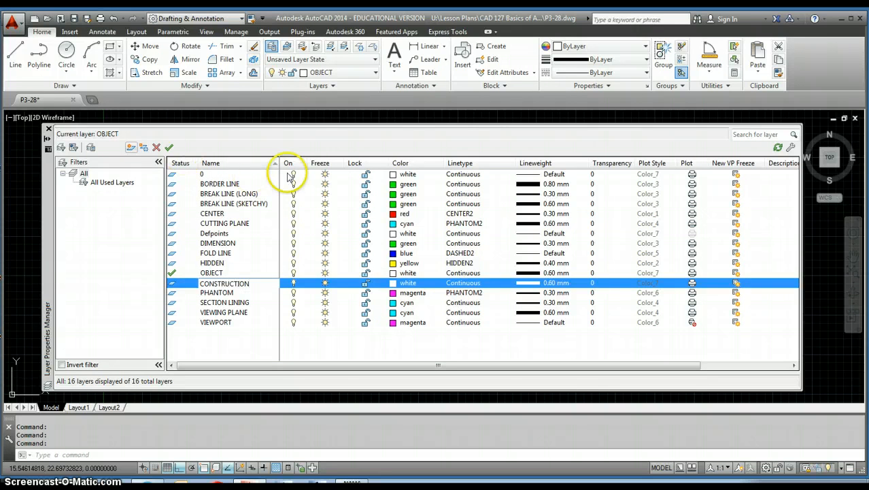
{"action": "left_click", "coordinate": [409, 284]}
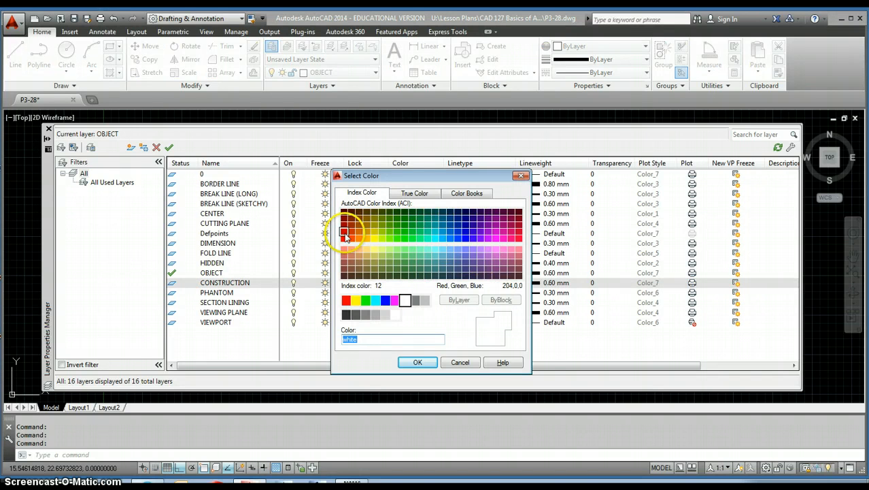
{"action": "left_click", "coordinate": [359, 231]}
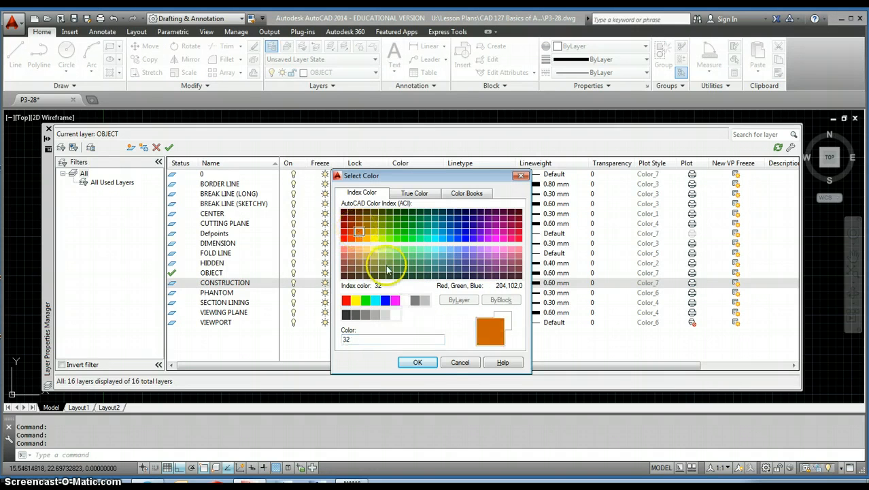
{"action": "left_click", "coordinate": [418, 363]}
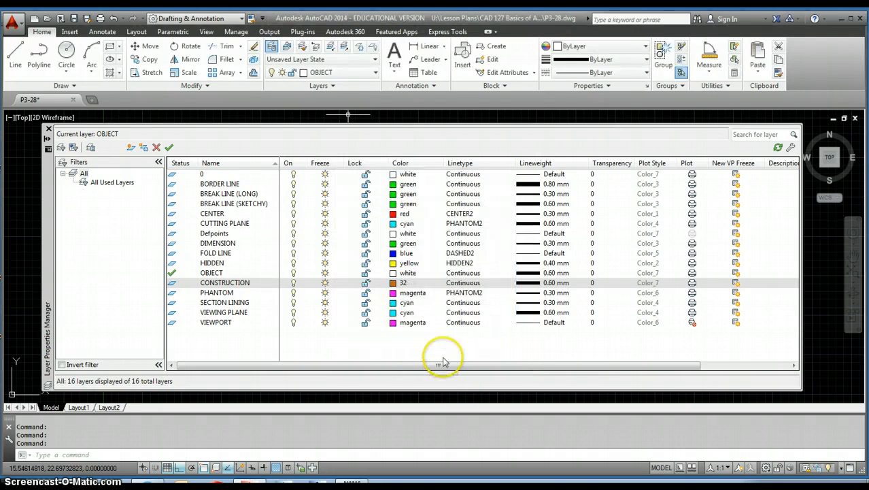
{"action": "left_click", "coordinate": [49, 129]}
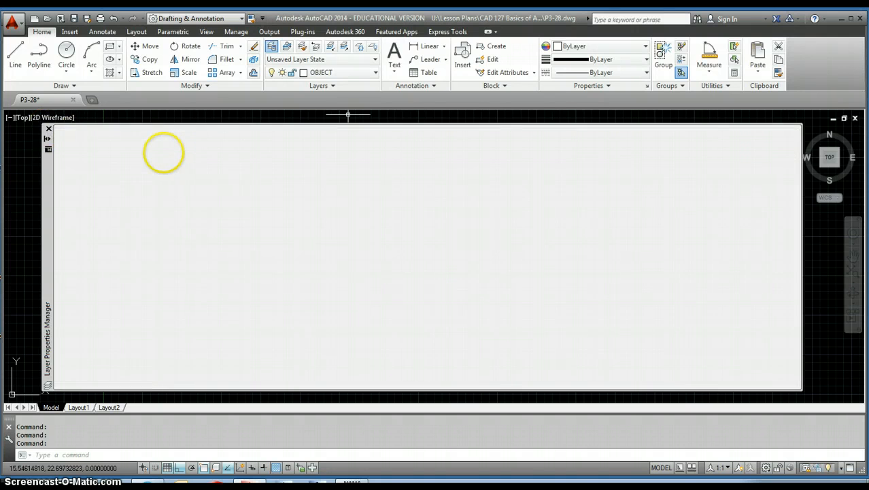
Step: With Ortho off, draw a diagonal line above the side view, its endpoints aligned with the top view's horizontal edges and the side view's vertical edges
{"action": "left_click", "coordinate": [11, 60]}
{"action": "scroll", "coordinate": [457, 209], "scroll_direction": "up", "scroll_amount": 2}
{"action": "scroll", "coordinate": [453, 241], "scroll_direction": "down", "scroll_amount": 2}
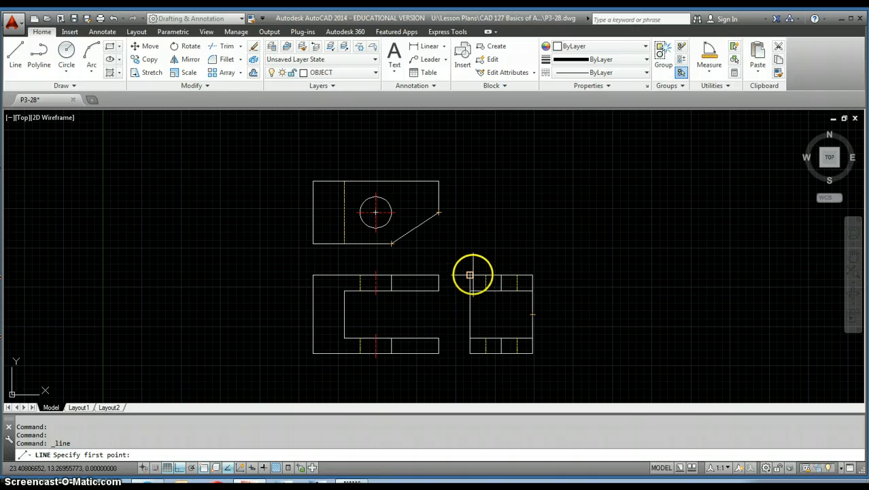
{"action": "left_click", "coordinate": [470, 242]}
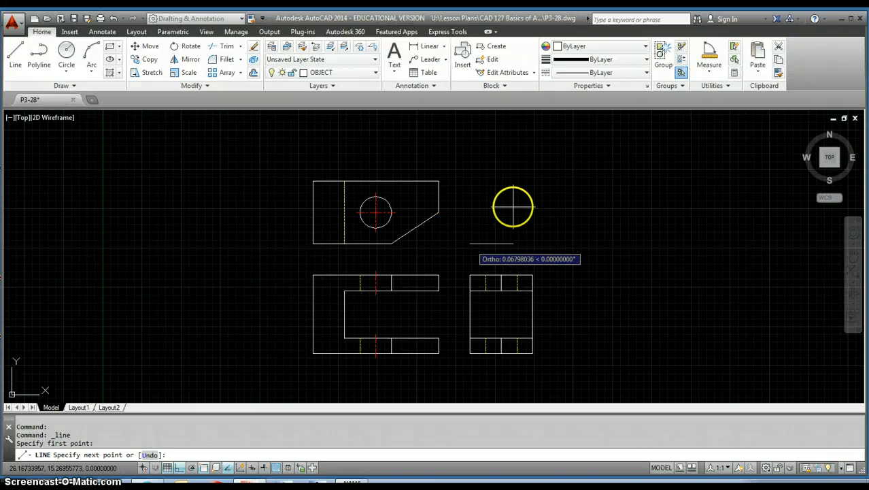
{"action": "key", "text": "F8"}
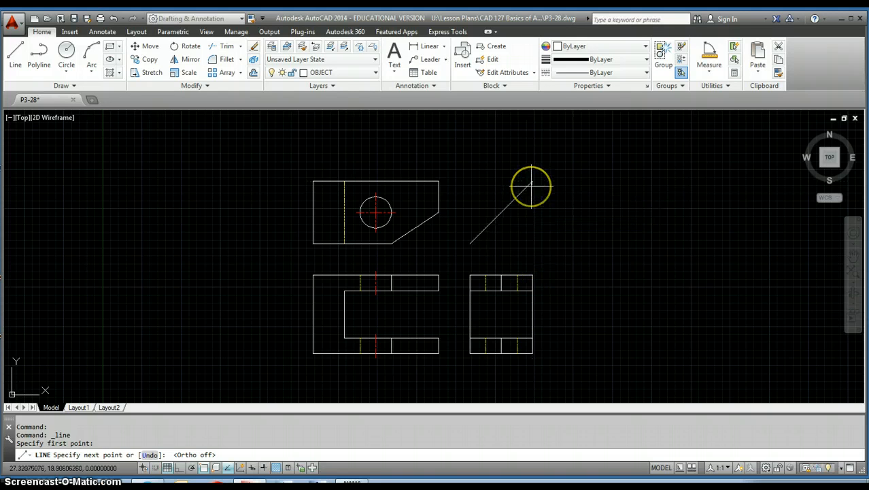
{"action": "left_click", "coordinate": [533, 181]}
{"action": "key", "text": "Escape"}
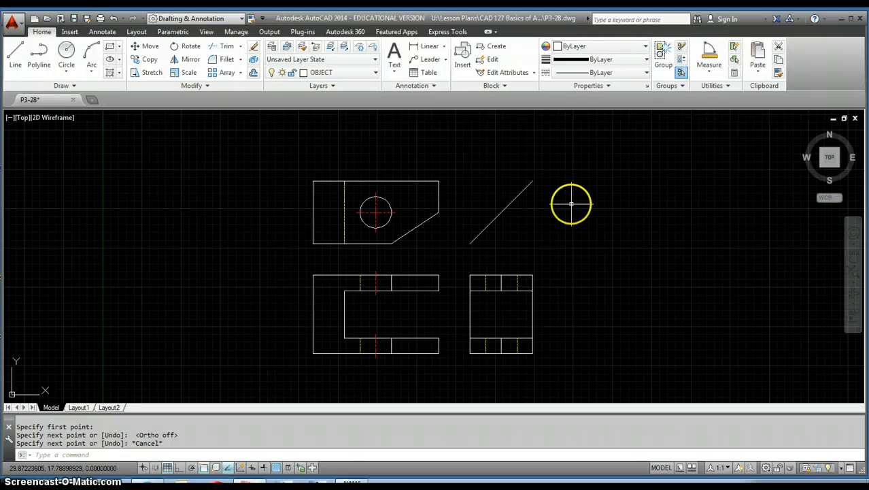
Step: Measure the angle between the diagonal line and the top view's lower horizontal edge
{"action": "left_click", "coordinate": [709, 68]}
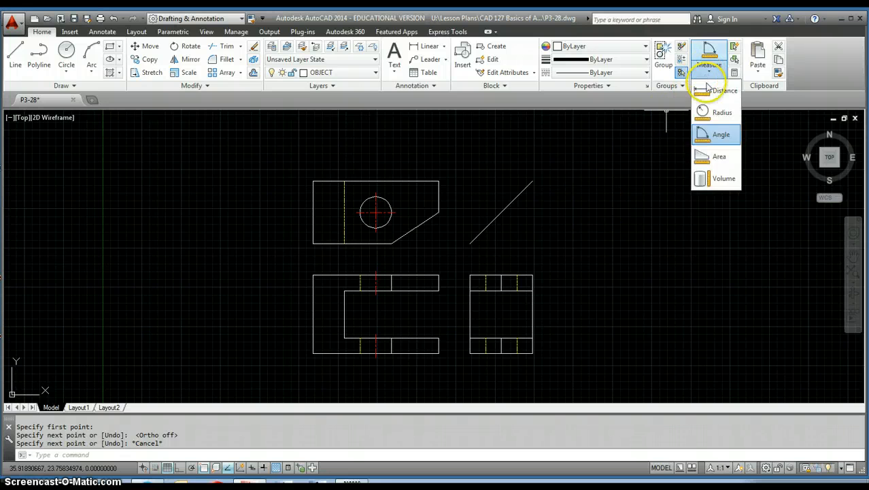
{"action": "left_click", "coordinate": [720, 134]}
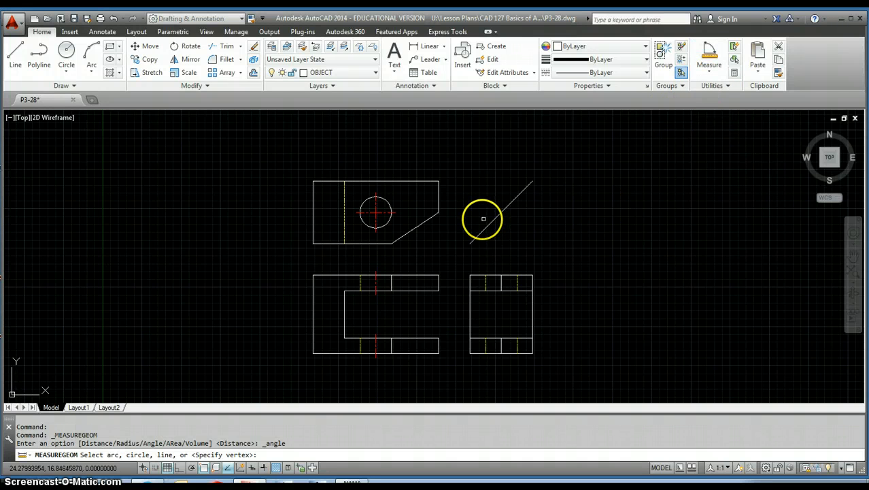
{"action": "left_click", "coordinate": [490, 223]}
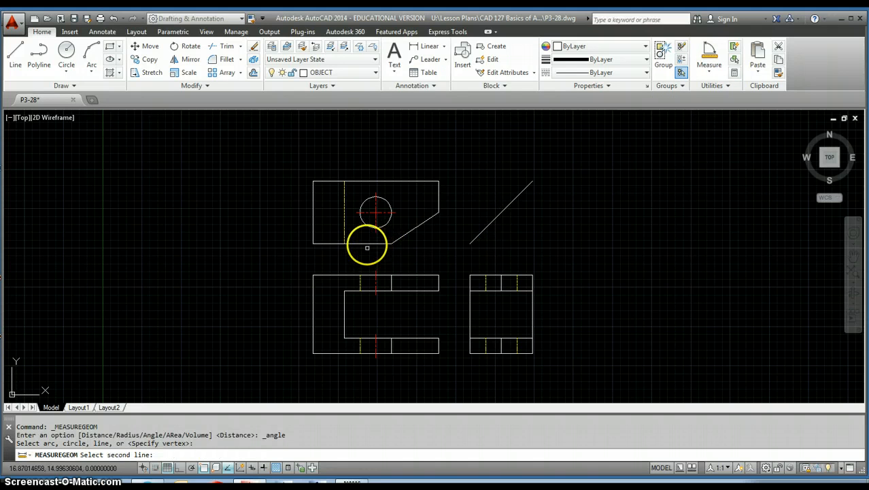
{"action": "left_click", "coordinate": [367, 243]}
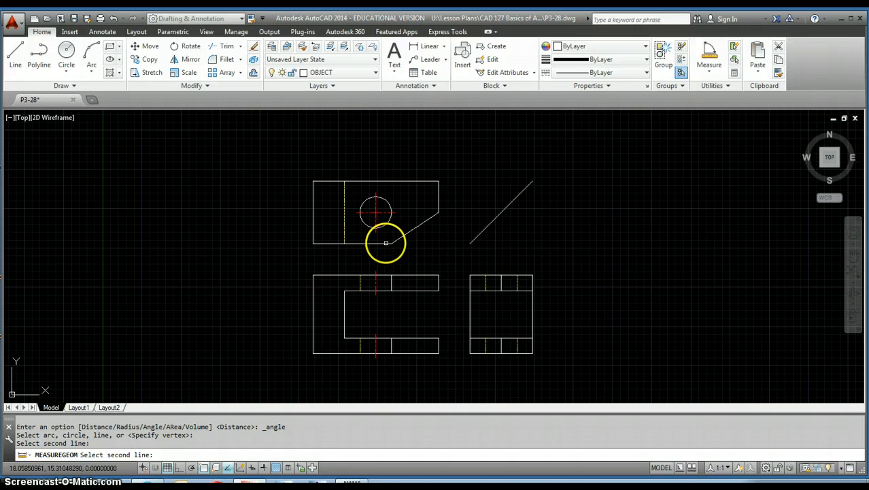
{"action": "left_click", "coordinate": [386, 243]}
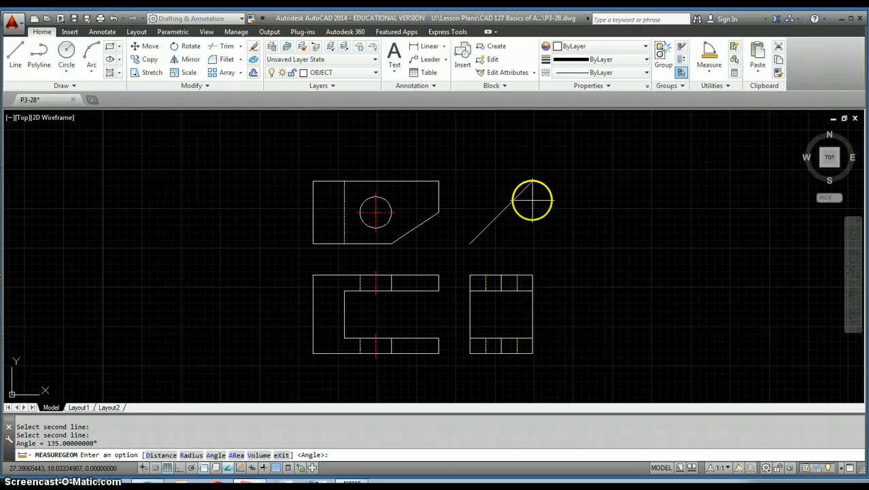
{"action": "key", "text": "Escape"}
Step: Move the diagonal line above the side view to the CONSTRUCTION layer and clear the selection
{"action": "left_click", "coordinate": [530, 199]}
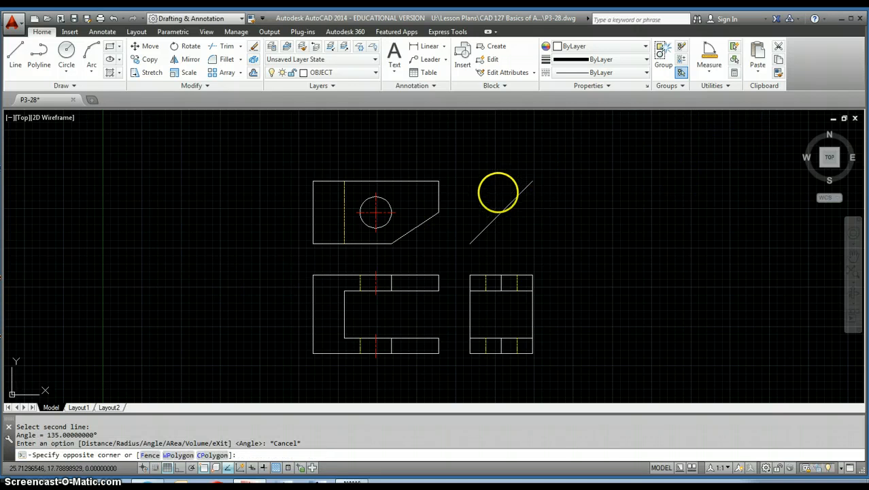
{"action": "left_click", "coordinate": [486, 206]}
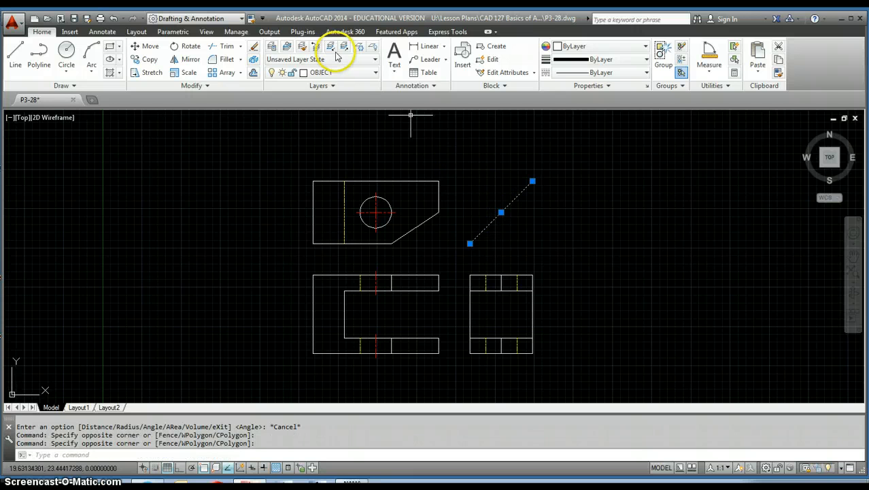
{"action": "left_click", "coordinate": [339, 73]}
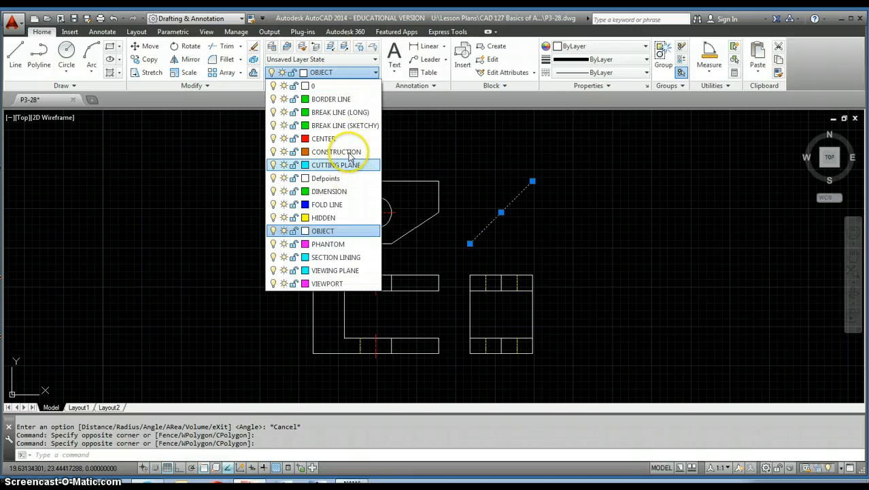
{"action": "left_click", "coordinate": [340, 152]}
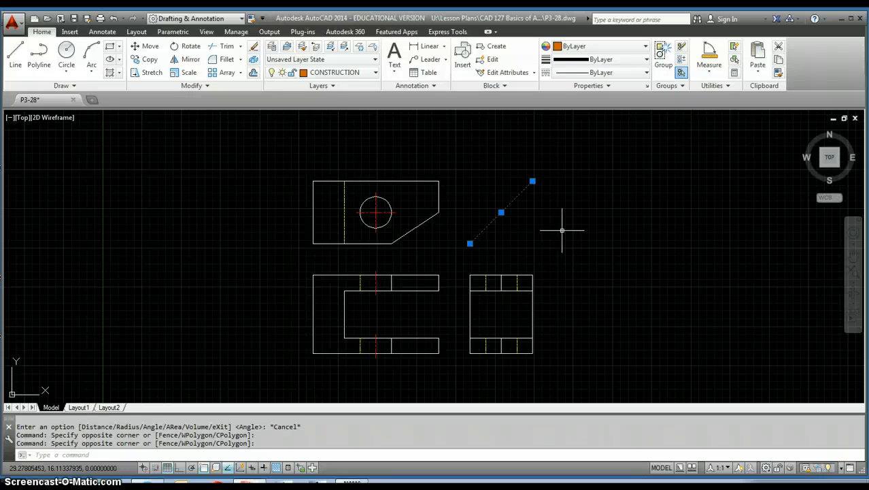
{"action": "key", "text": "Escape"}
{"action": "key", "text": "Escape"}
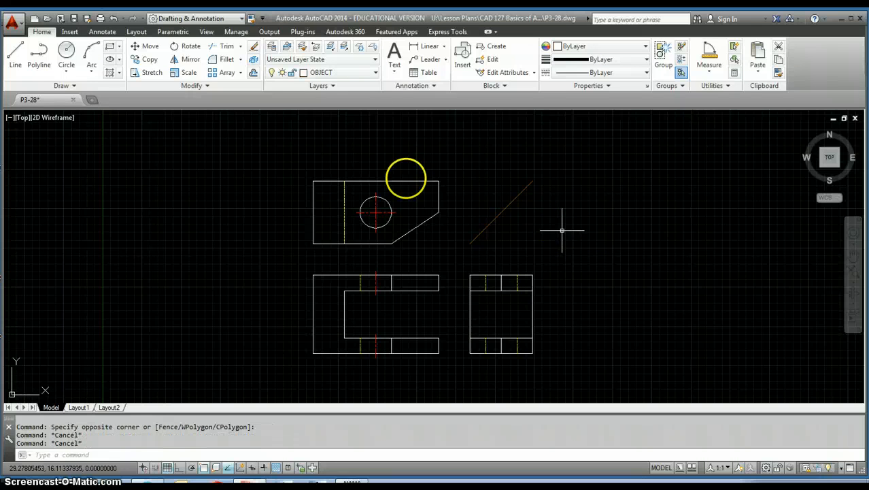
Step: Make CONSTRUCTION current and draw a projection line from the top view's upper-right corner to the diagonal's upper end and down to the side view's upper-right corner
{"action": "left_click", "coordinate": [350, 73]}
{"action": "left_click", "coordinate": [353, 151]}
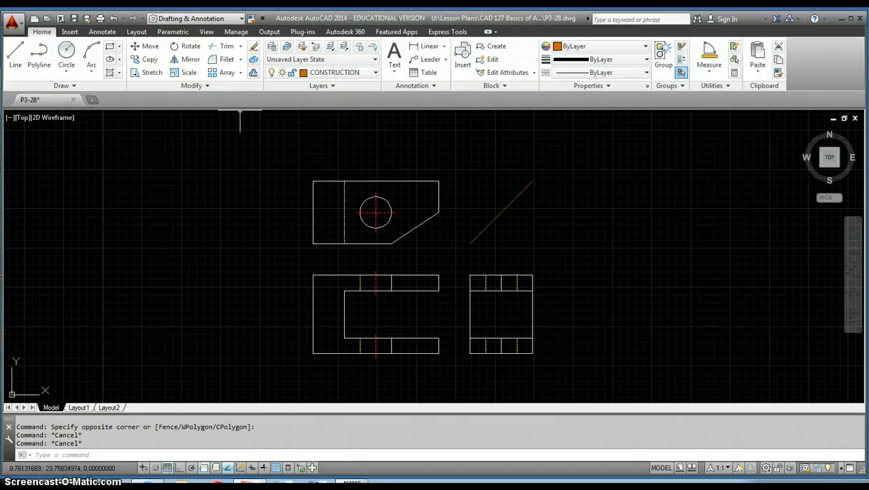
{"action": "type", "text": "l"}
{"action": "key", "text": "Return"}
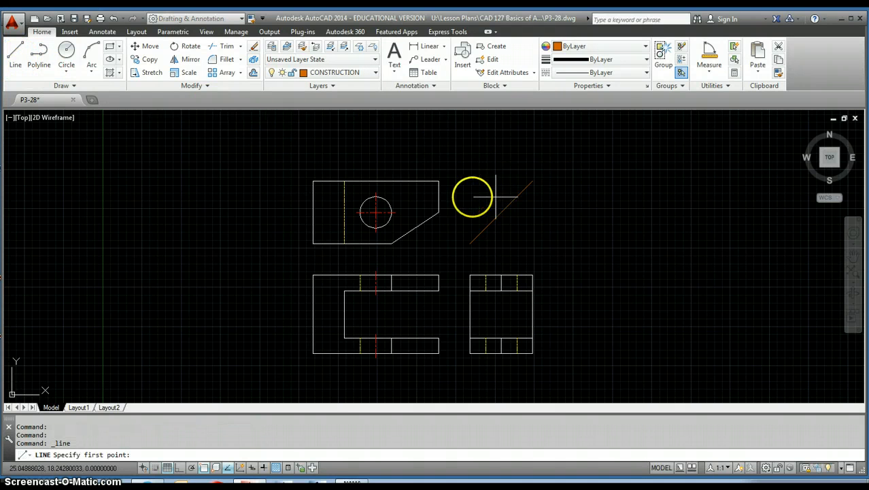
{"action": "left_click", "coordinate": [439, 181]}
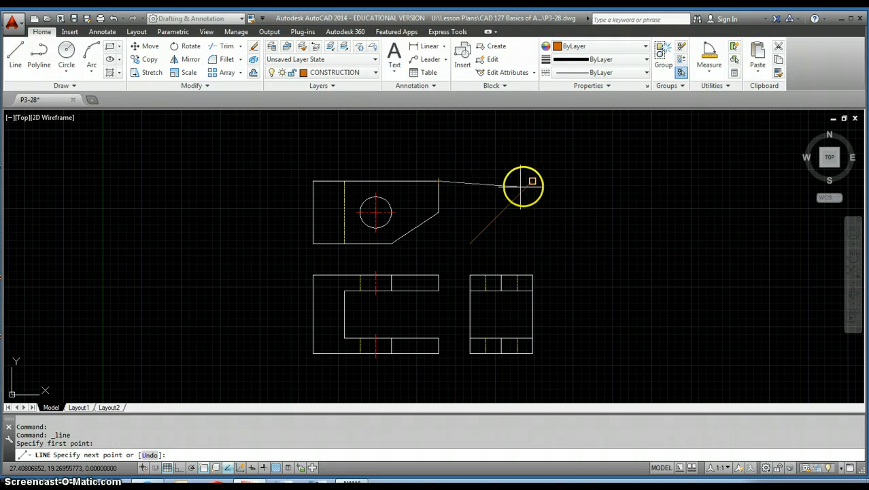
{"action": "left_click", "coordinate": [533, 181]}
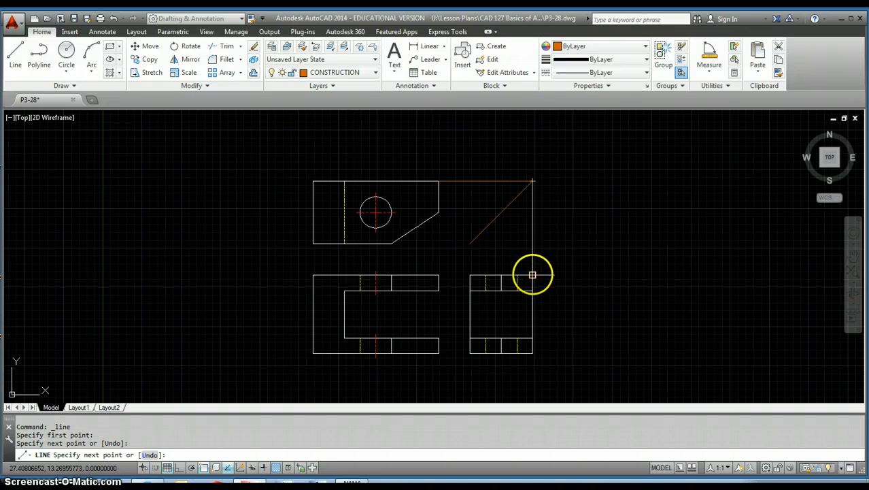
{"action": "left_click", "coordinate": [532, 275]}
{"action": "key", "text": "Return"}
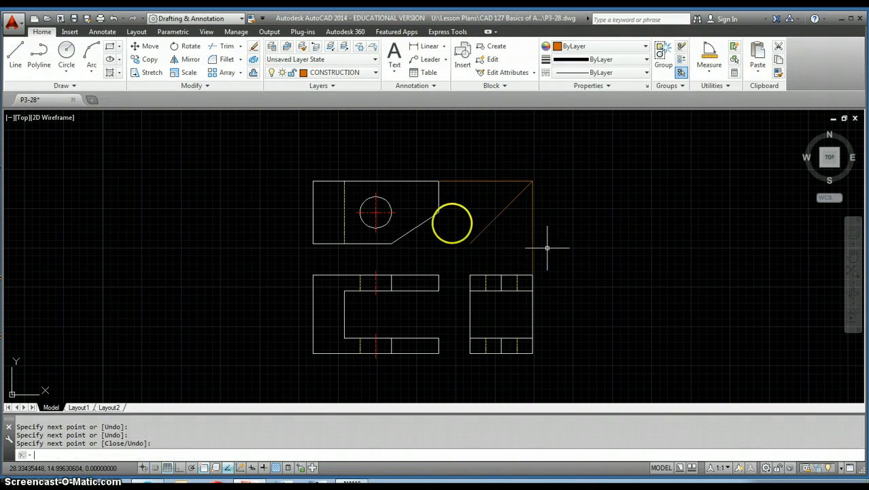
Step: Draw a projection line from the hole's top quadrant across to the diagonal and, with Ortho on, straight down past the side view
{"action": "key", "text": "Return"}
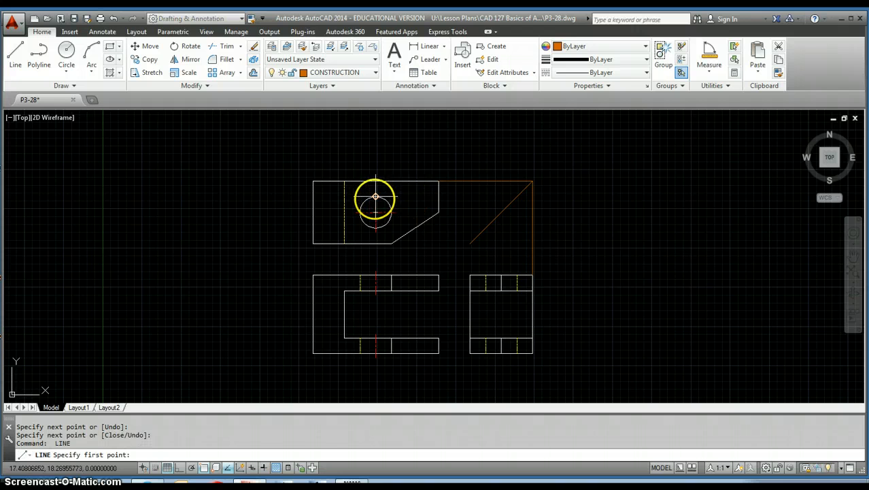
{"action": "left_click", "coordinate": [375, 196]}
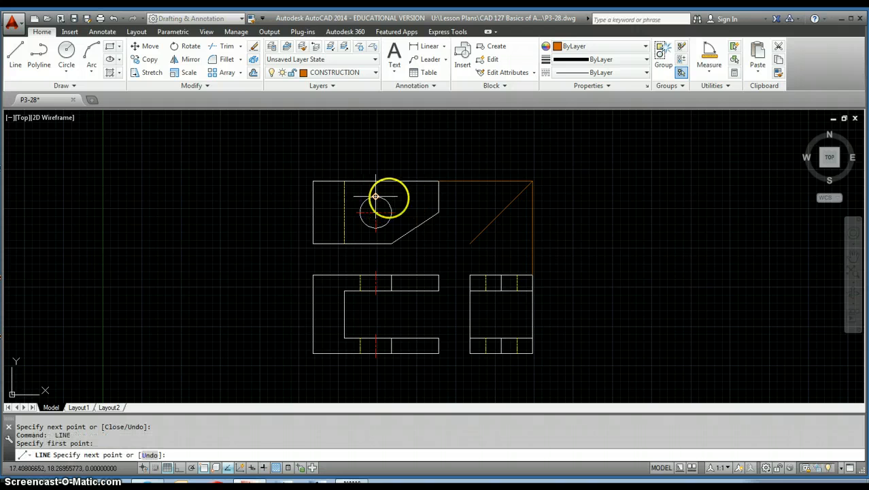
{"action": "left_click", "coordinate": [517, 196]}
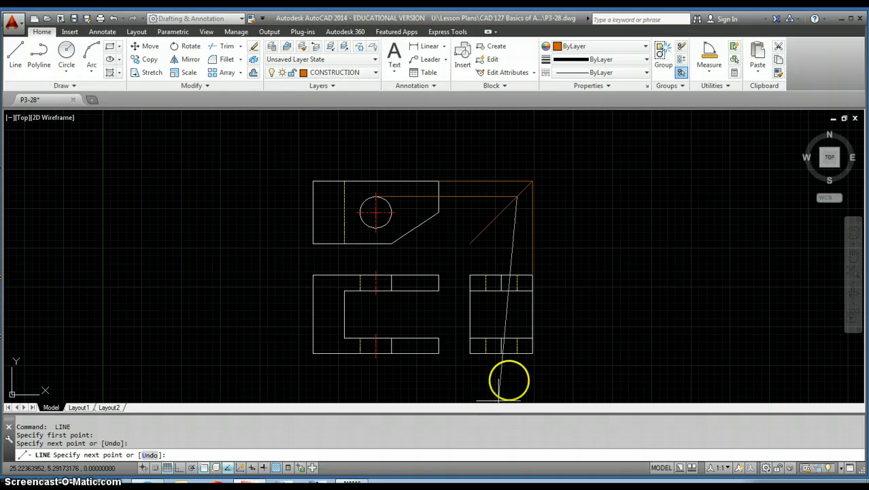
{"action": "key", "text": "F8"}
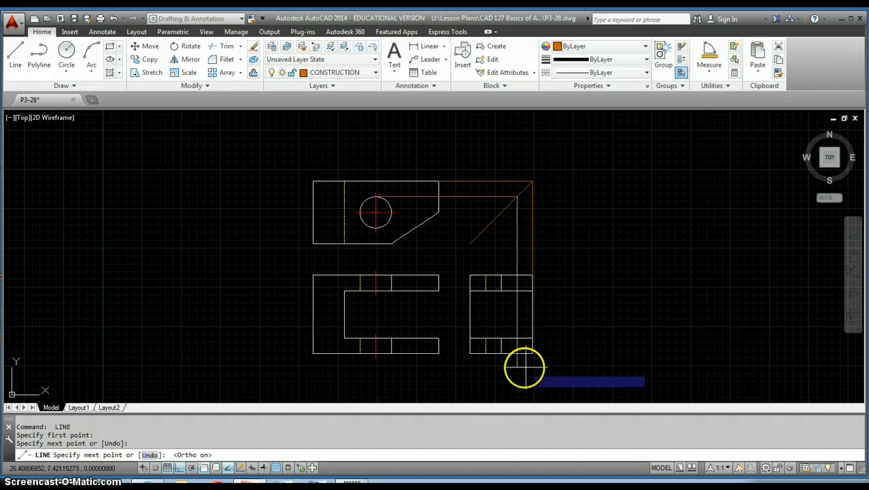
{"action": "left_click", "coordinate": [523, 368]}
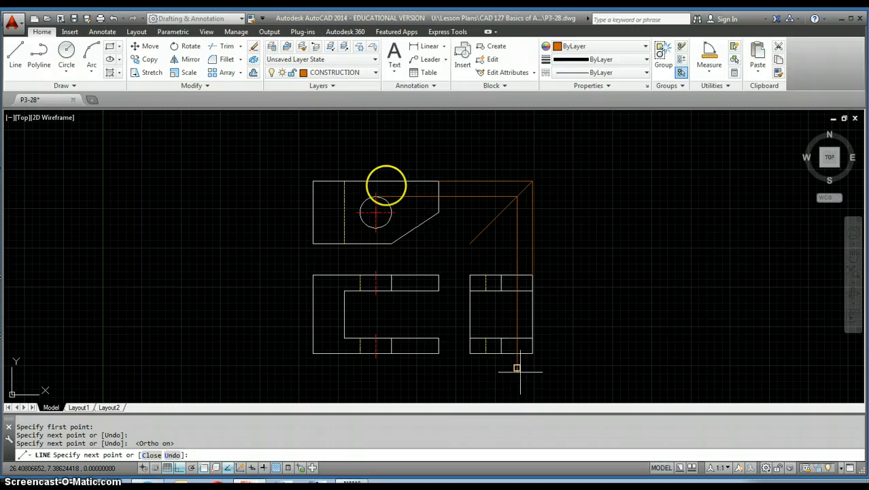
{"action": "key", "text": "Return"}
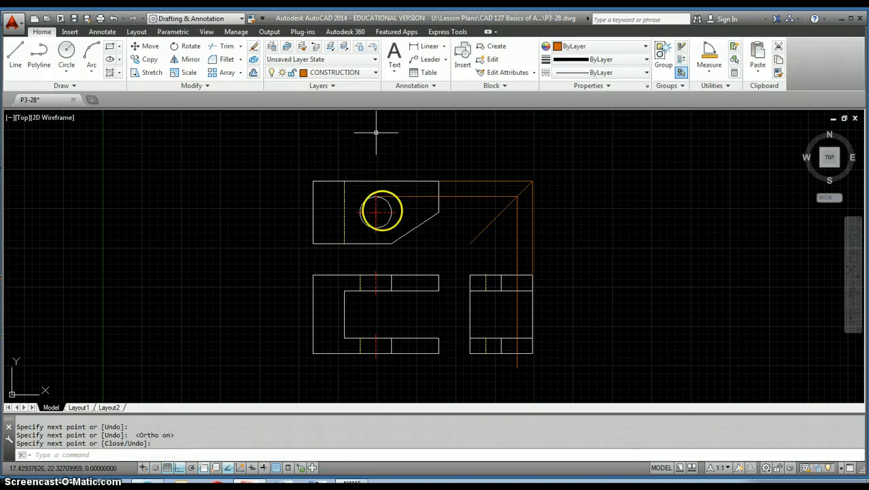
Step: With Ortho off, draw a projection line from the hole's bottom quadrant across to the diagonal and straight down past the side view
{"action": "key", "text": "Return"}
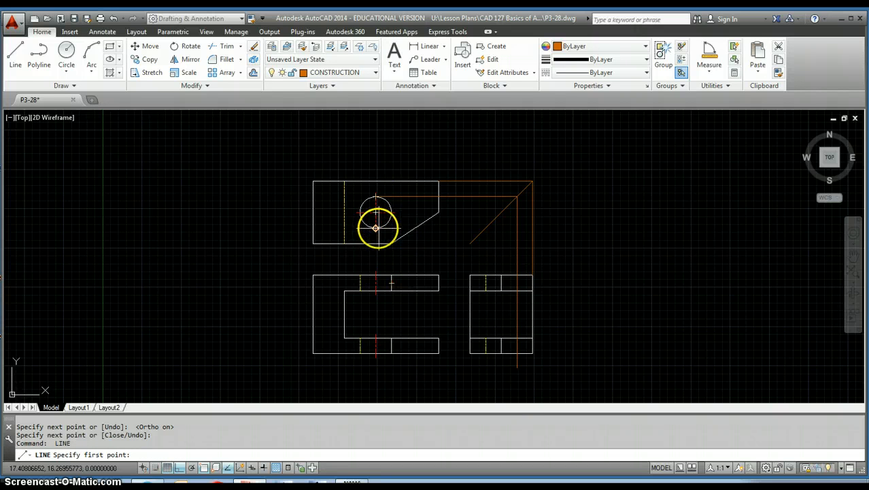
{"action": "left_click", "coordinate": [375, 227]}
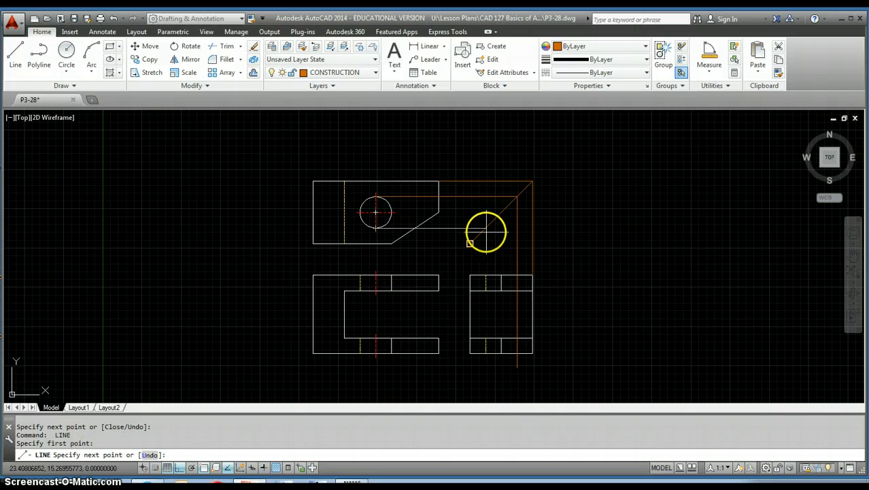
{"action": "key", "text": "F8"}
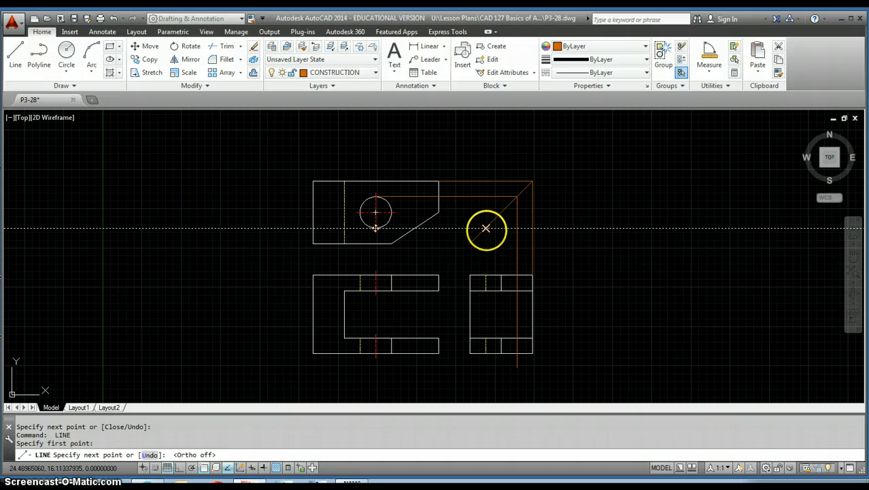
{"action": "left_click", "coordinate": [485, 228]}
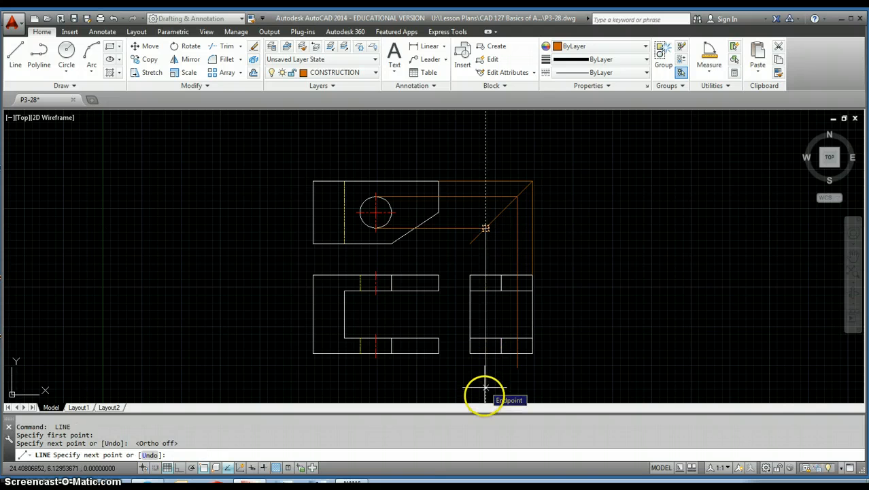
{"action": "left_click", "coordinate": [485, 381]}
{"action": "key", "text": "Escape"}
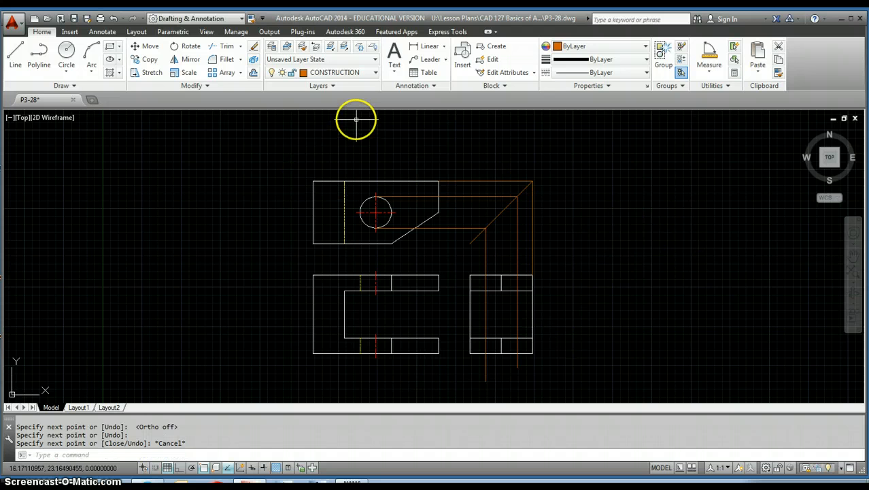
Step: Try to freeze the CONSTRUCTION layer while it is the current layer
{"action": "left_click", "coordinate": [333, 73]}
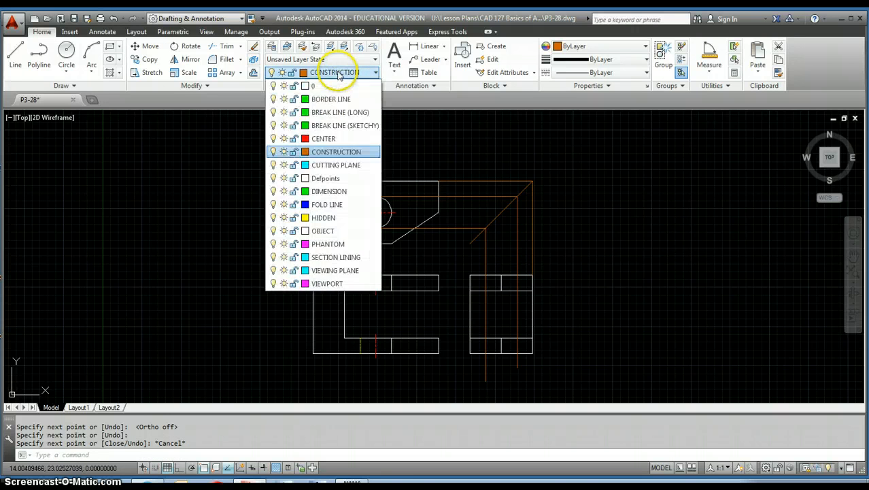
{"action": "left_click", "coordinate": [285, 152]}
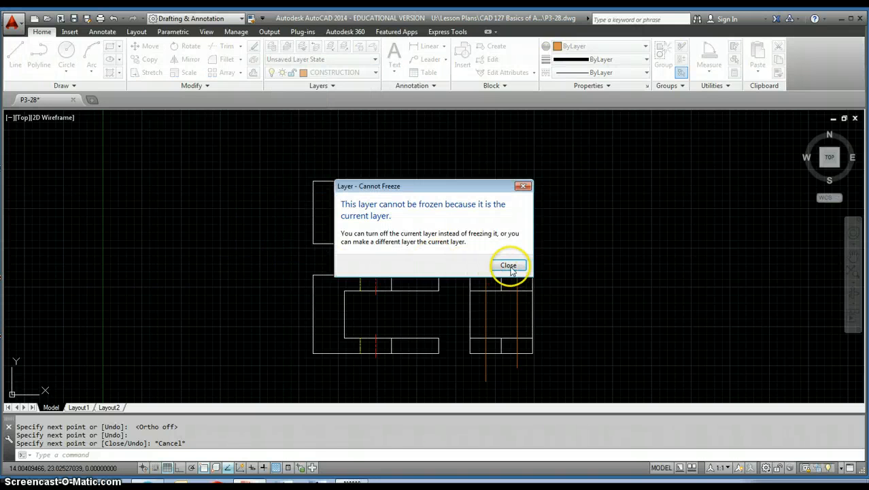
{"action": "left_click", "coordinate": [509, 266]}
Step: Make OBJECT the current layer and freeze the CONSTRUCTION layer
{"action": "left_click", "coordinate": [331, 72]}
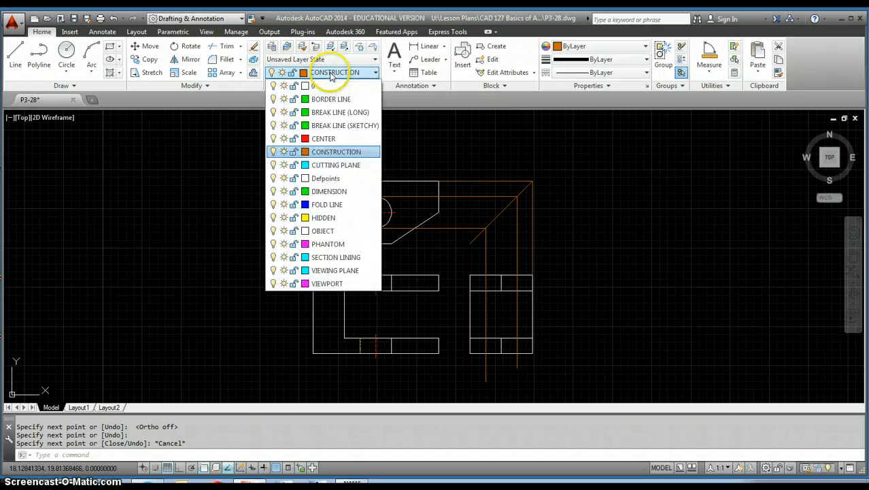
{"action": "left_click", "coordinate": [333, 231]}
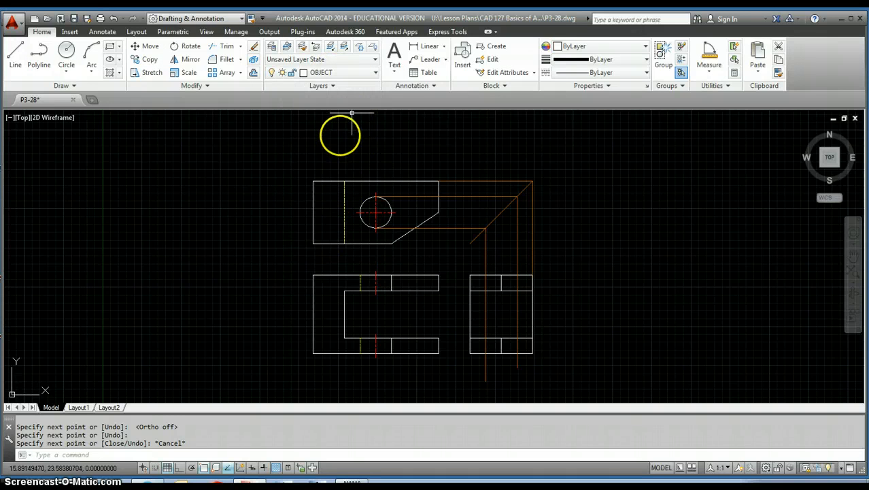
{"action": "left_click", "coordinate": [355, 72]}
{"action": "left_click", "coordinate": [284, 153]}
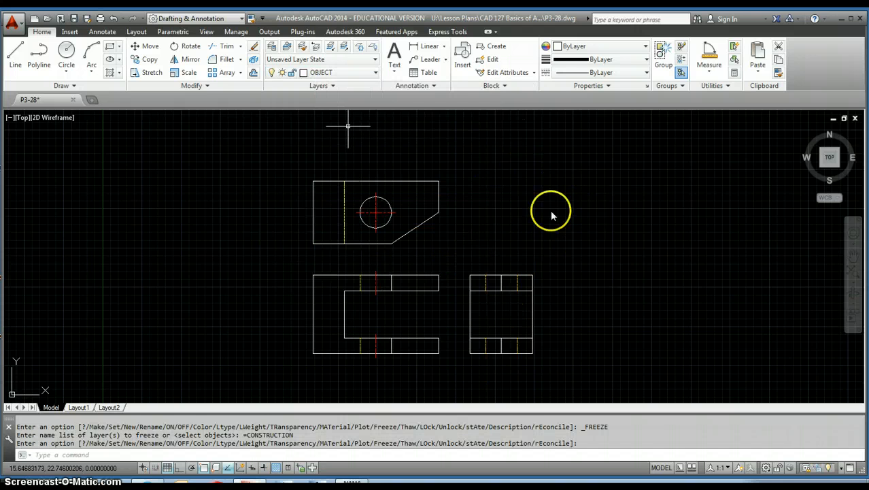
{"action": "left_click", "coordinate": [684, 199]}
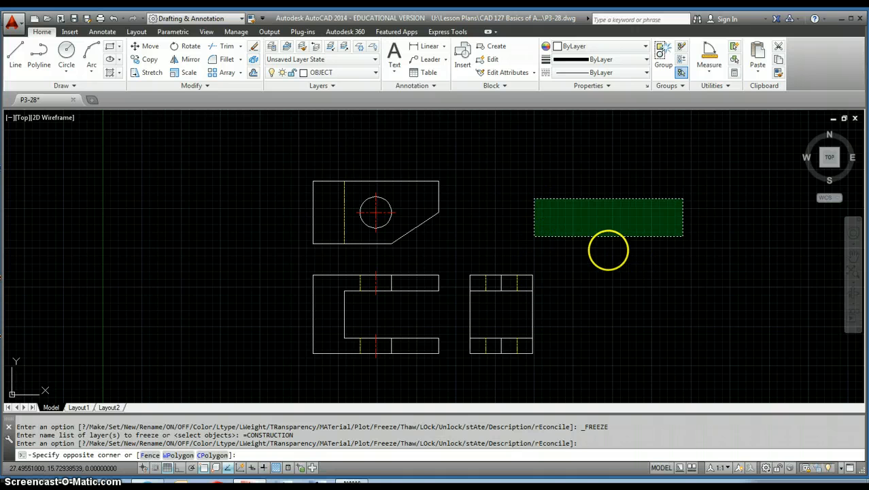
{"action": "left_click", "coordinate": [629, 237]}
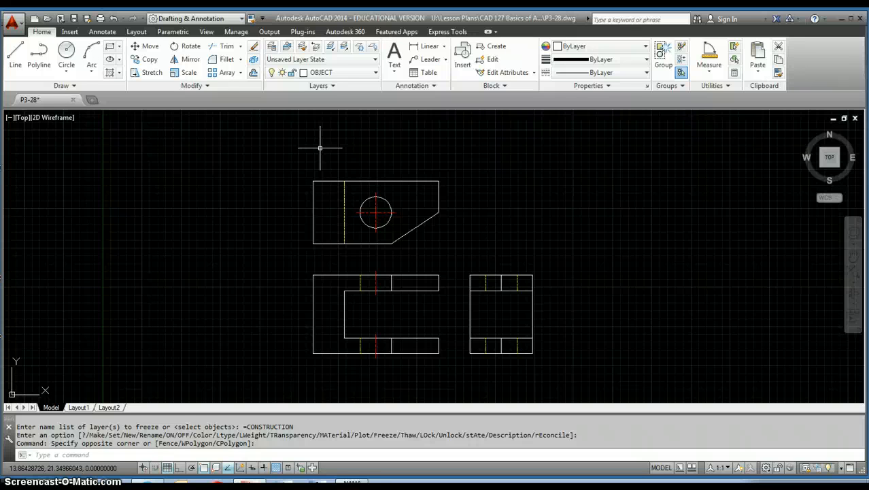
{"action": "left_click", "coordinate": [435, 201]}
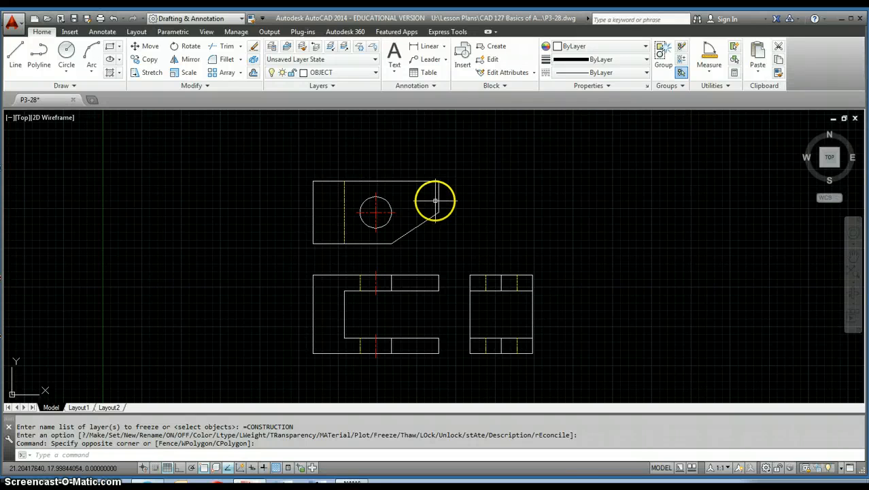